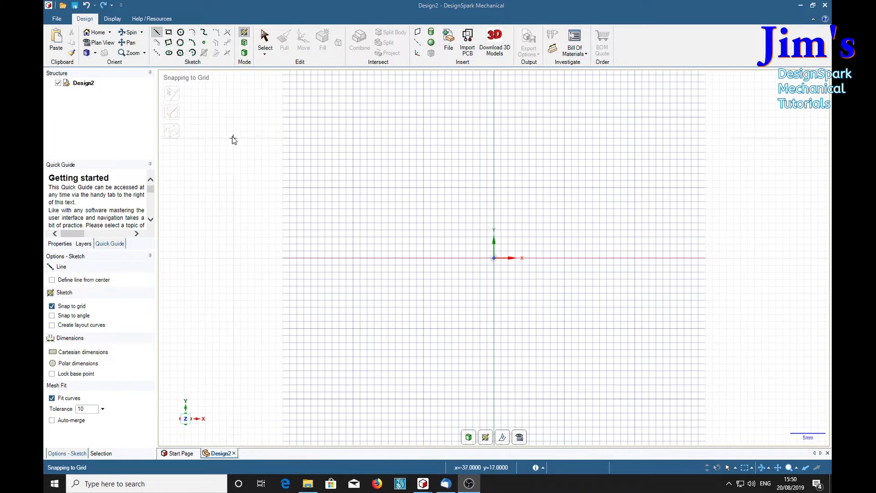
# Step: Draw a 40 mm vertical construction line from (0,20) to (0,-20) through the origin
pyautogui.click(157, 54)
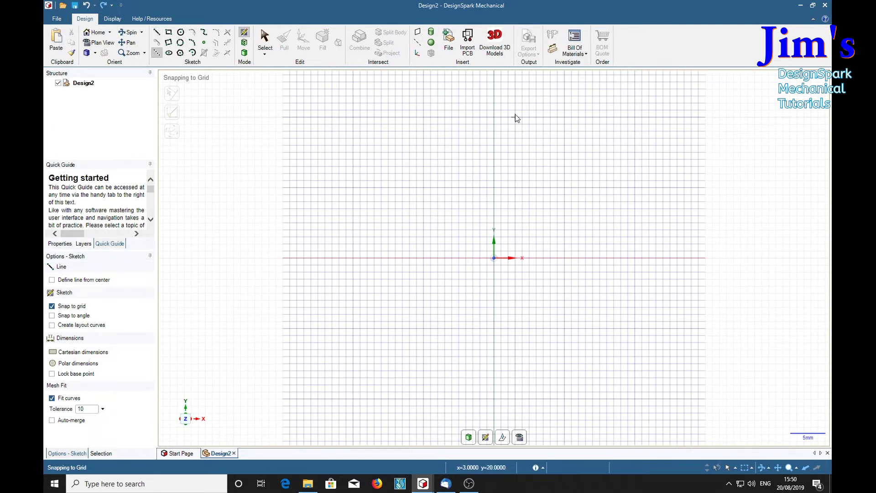
pyautogui.click(494, 117)
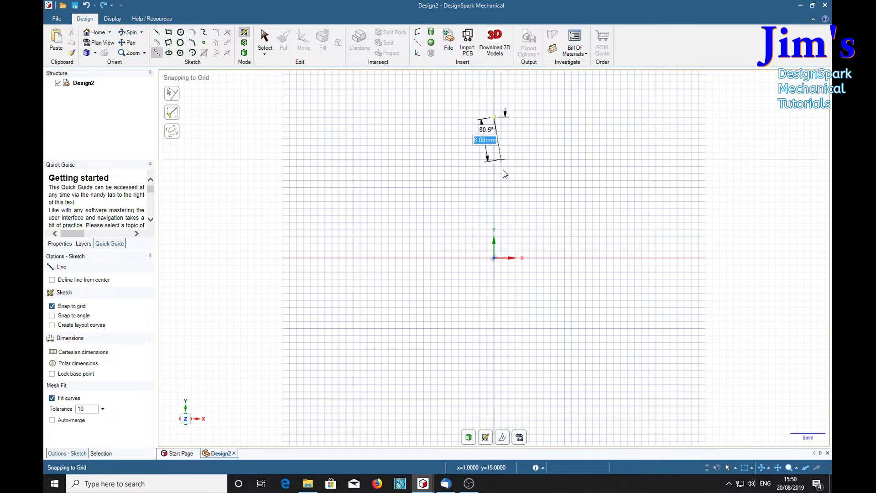
pyautogui.click(494, 398)
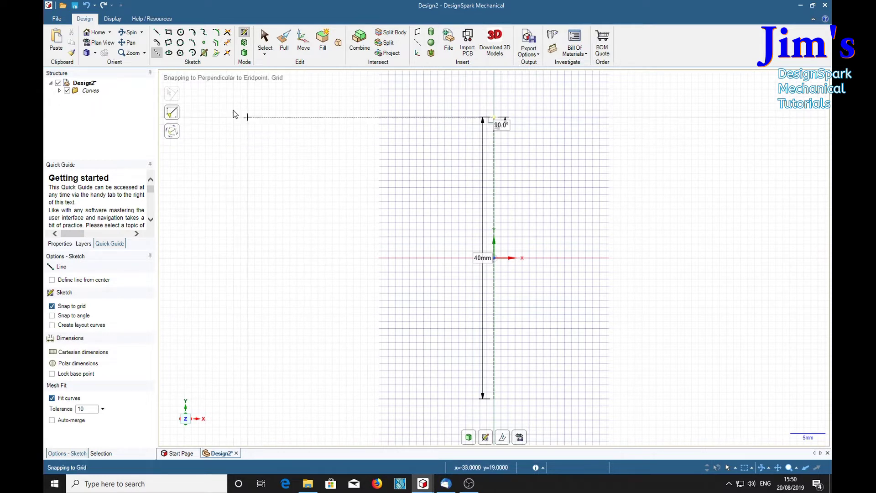
pyautogui.click(157, 32)
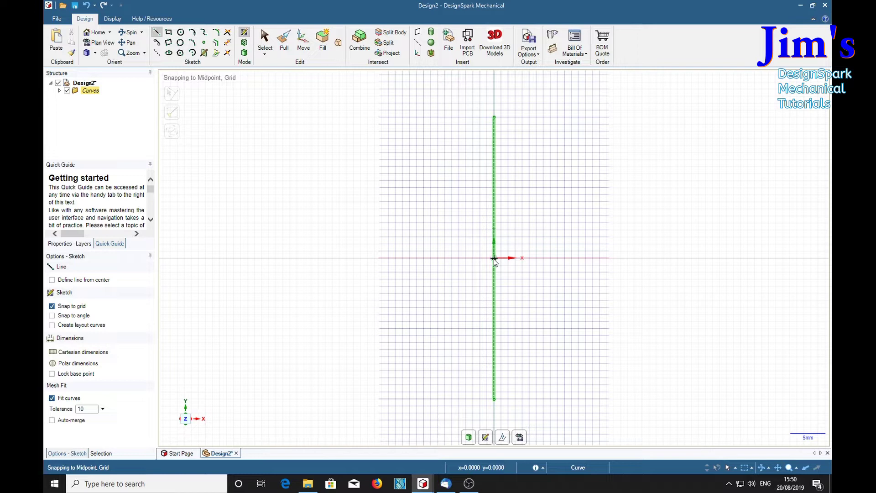
# Step: Draw a 25 mm horizontal line starting at the origin
pyautogui.click(494, 258)
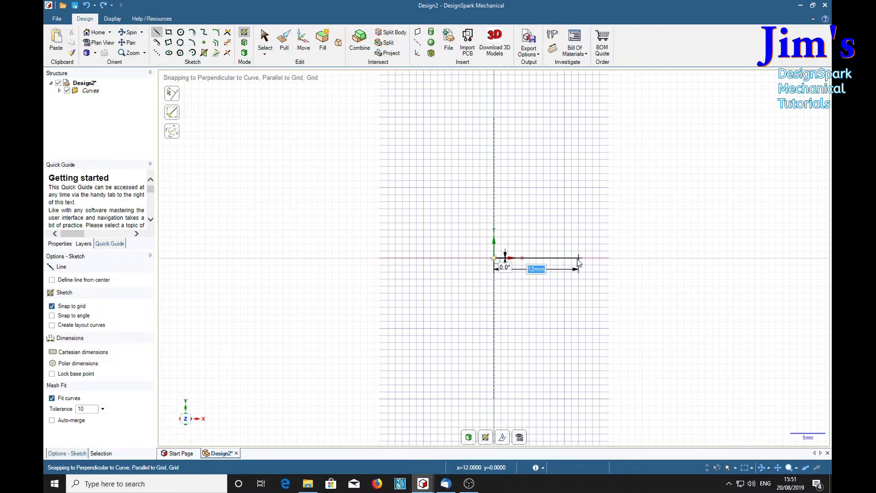
pyautogui.write('25')
pyautogui.press('Tab')
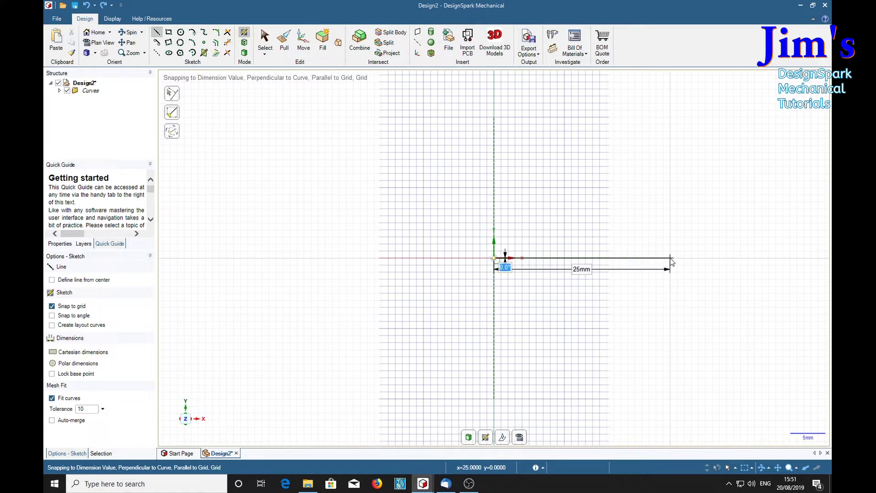
pyautogui.press('Return')
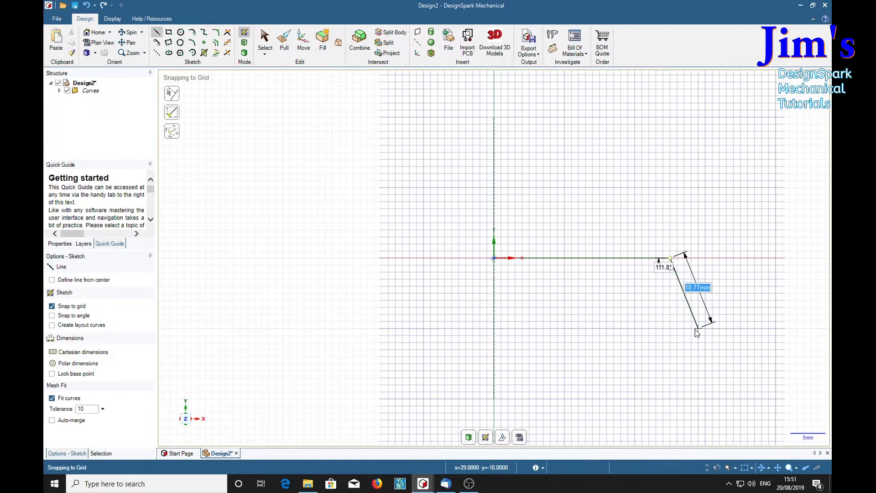
pyautogui.press('Escape')
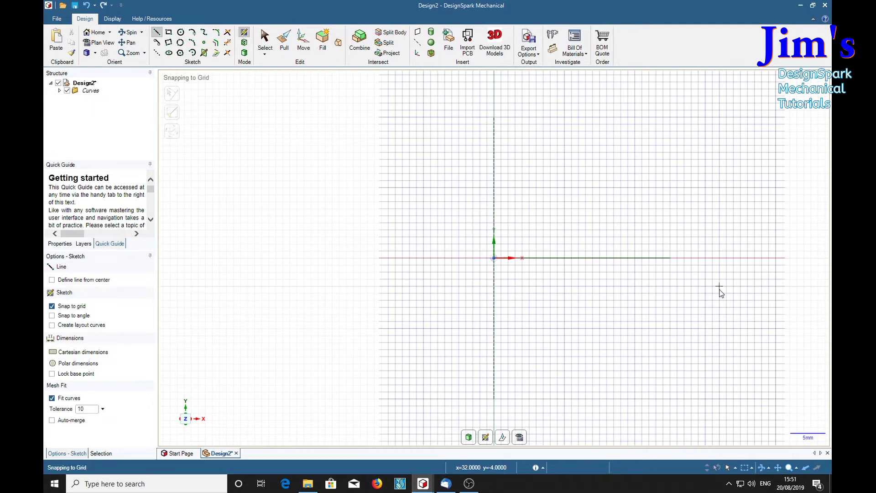
# Step: Draw a 100 mm line slanting up and right from the horizontal line's end
pyautogui.scroll(-3, 719, 290)
pyautogui.moveTo(719, 296)
pyautogui.keyDown('shift'); pyautogui.mouseDown(button='middle')
pyautogui.moveTo(666, 301)
pyautogui.moveTo(462, 271)
pyautogui.moveTo(387, 337)
pyautogui.moveTo(378, 300)
pyautogui.mouseUp(button='middle'); pyautogui.keyUp('shift')
pyautogui.scroll(-1, 389, 337)
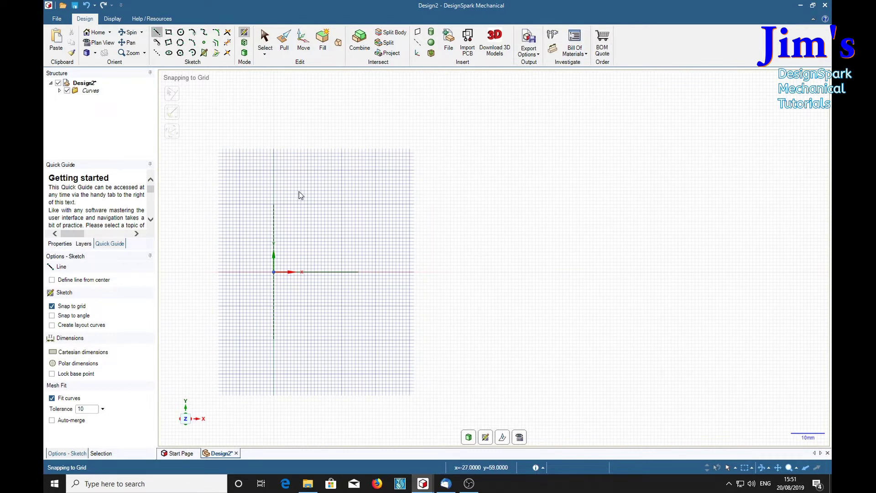
pyautogui.click(359, 272)
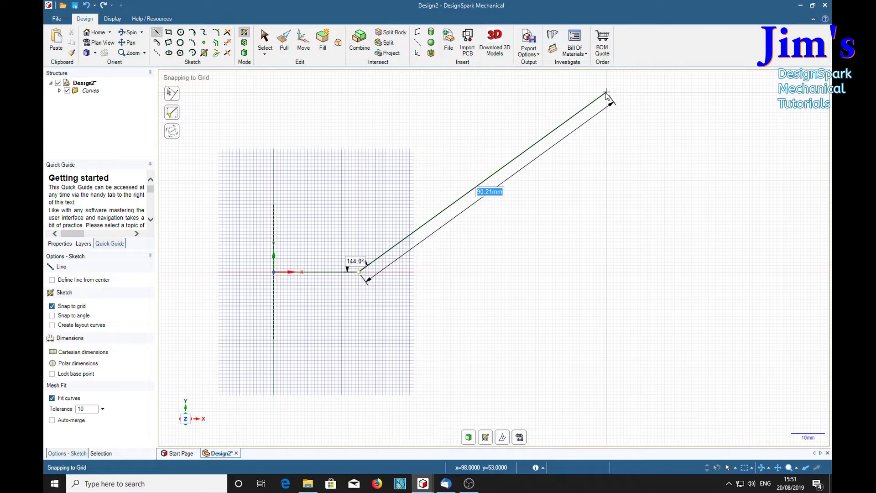
pyautogui.write('100')
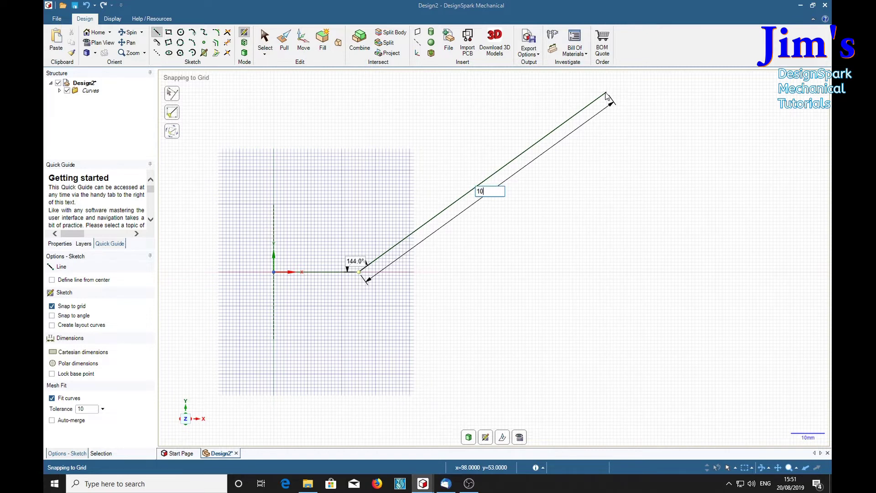
pyautogui.press('Tab')
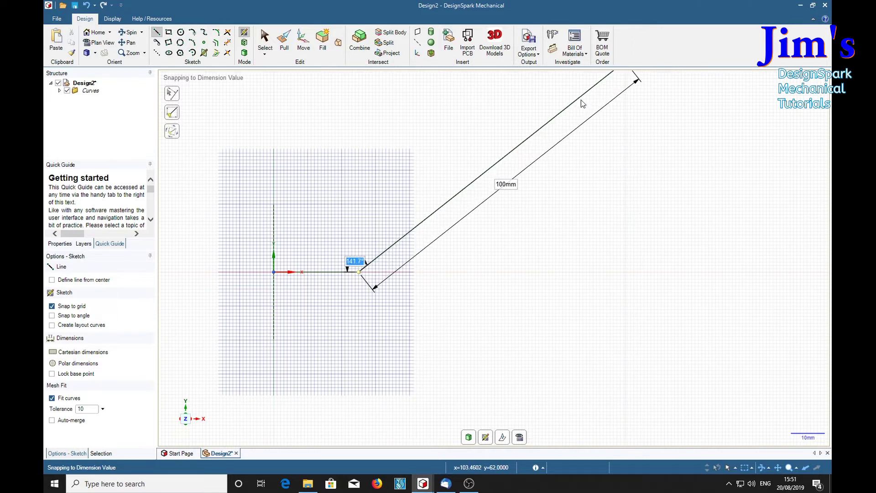
pyautogui.keyDown('shift'); pyautogui.moveTo(585, 123); pyautogui.dragTo(597, 203, button='middle'); pyautogui.keyUp('shift')
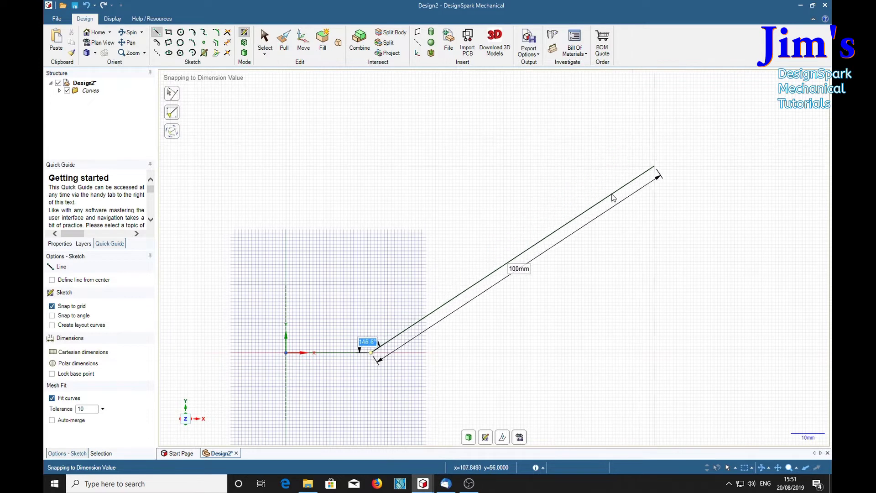
pyautogui.click(600, 172)
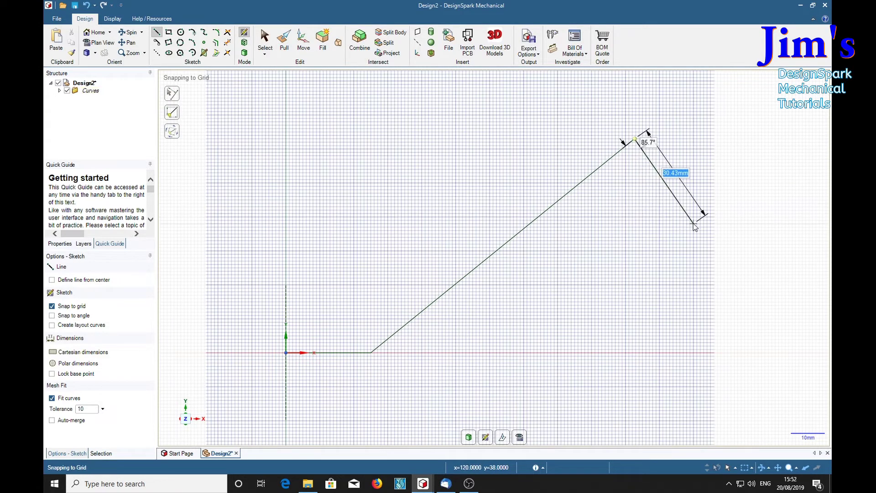
pyautogui.press('Escape')
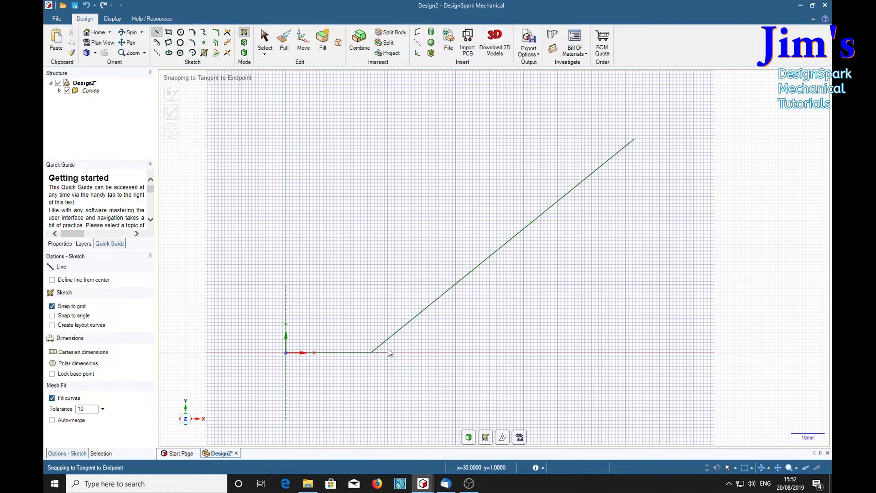
# Step: Offset the 100 mm slanted line by 6 mm
pyautogui.click(216, 42)
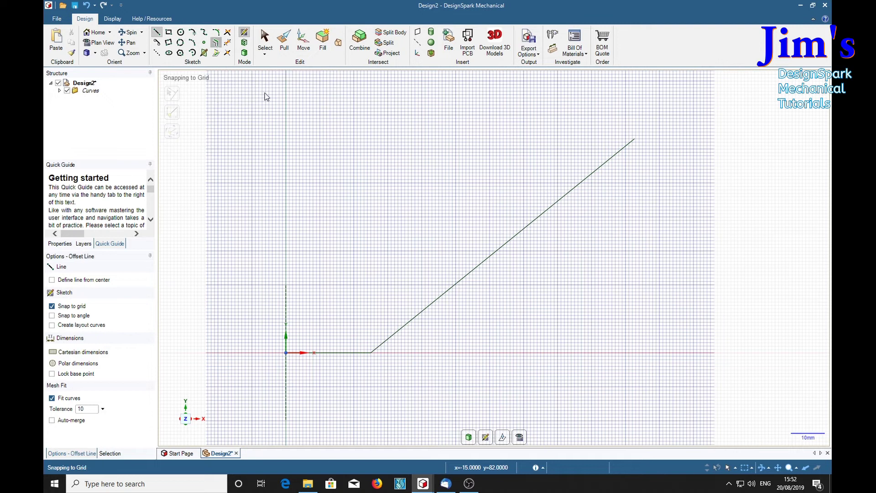
pyautogui.click(502, 247)
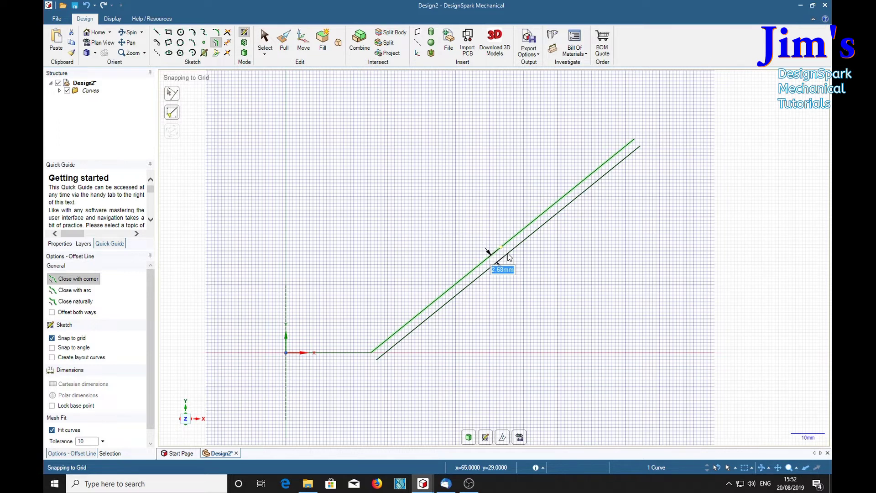
pyautogui.write('6')
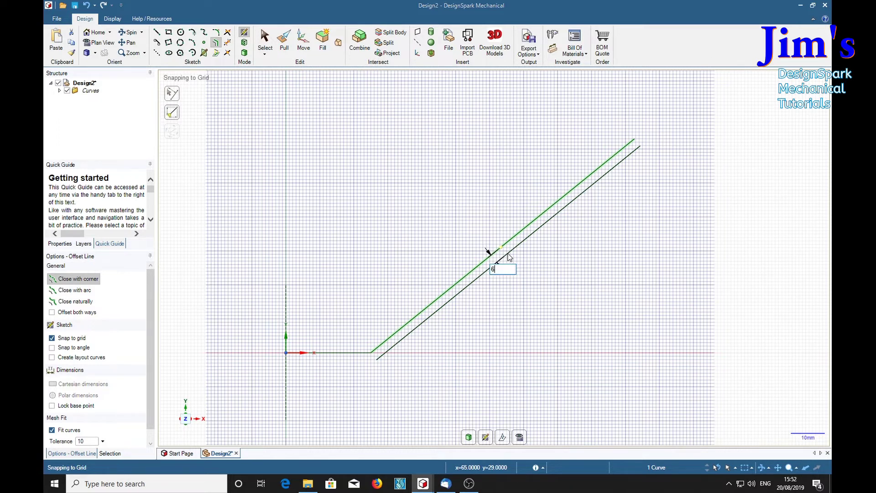
pyautogui.press('Return')
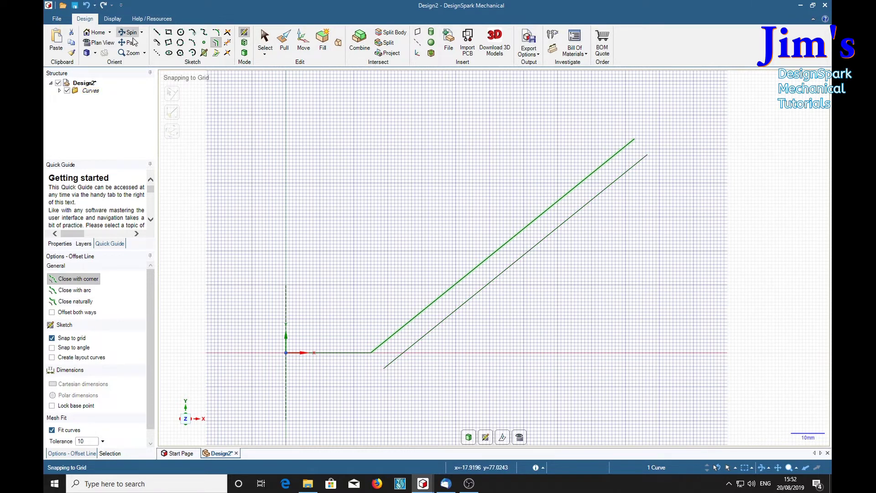
# Step: Join the top ends of the two slanted lines with a short closing line
pyautogui.click(157, 32)
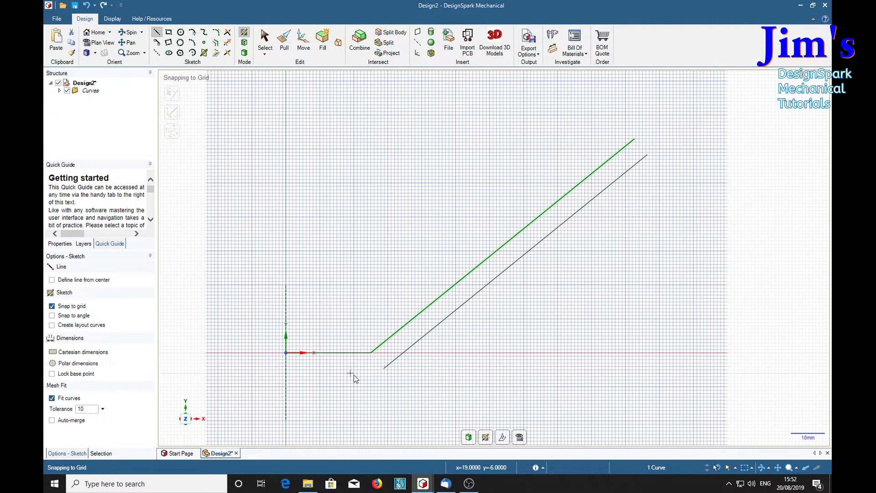
pyautogui.click(384, 367)
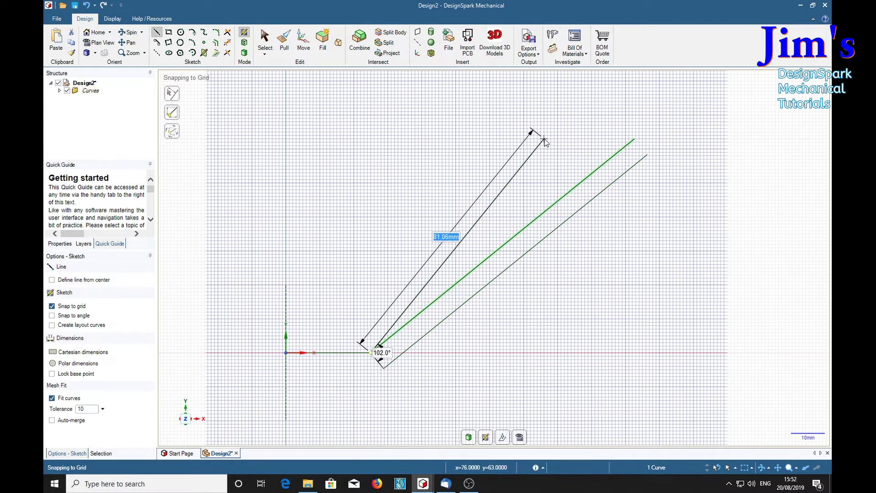
pyautogui.press('Escape')
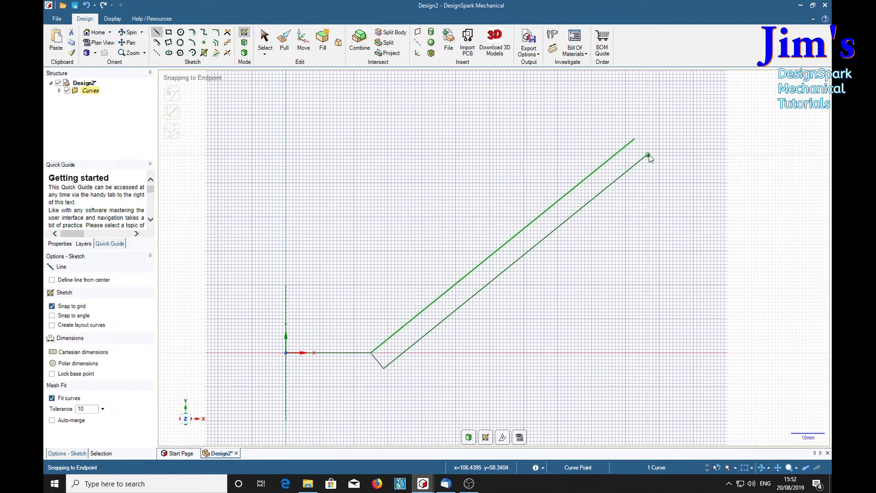
pyautogui.click(648, 155)
pyautogui.click(634, 139)
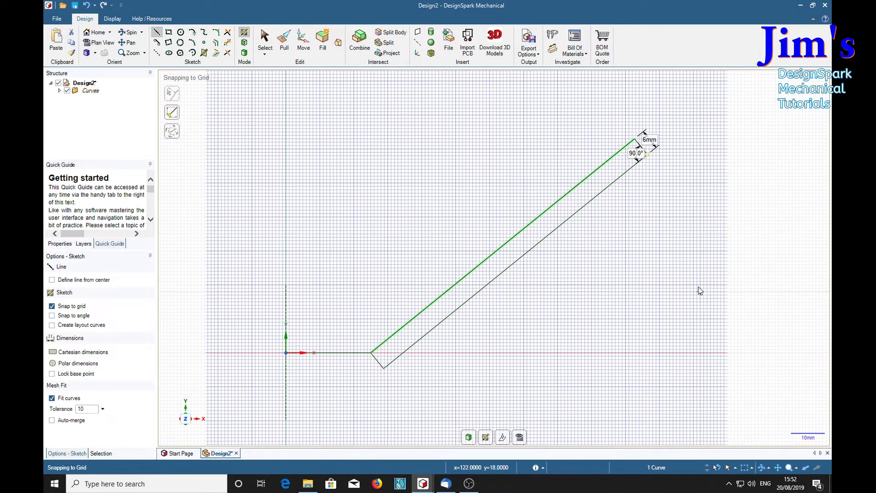
pyautogui.press('Escape')
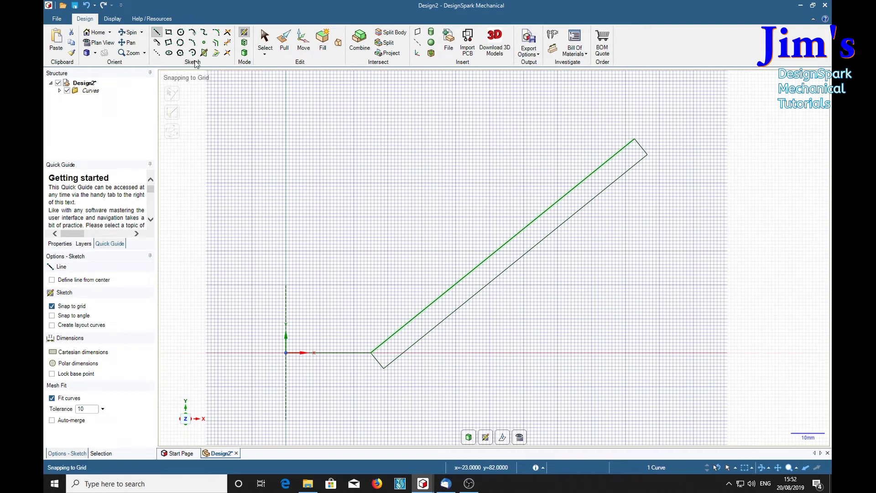
# Step: Place three 6 mm diameter circles centred along the strip's upper slanted edge
pyautogui.click(181, 33)
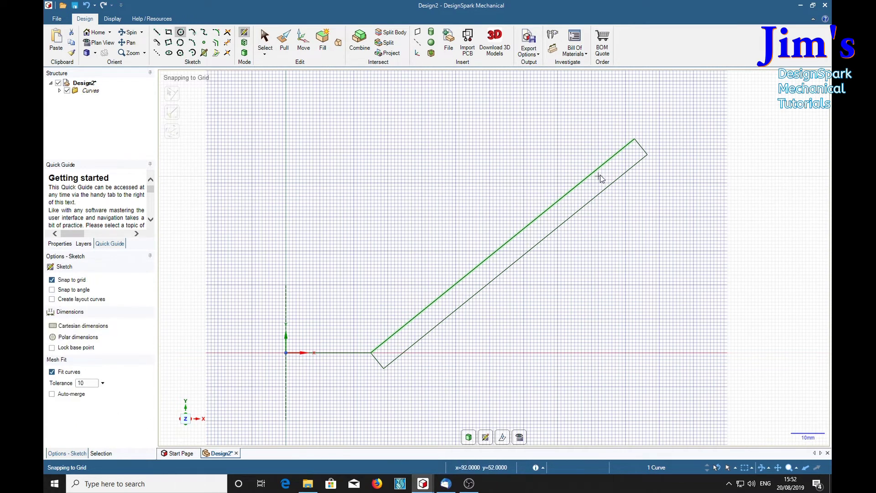
pyautogui.click(503, 246)
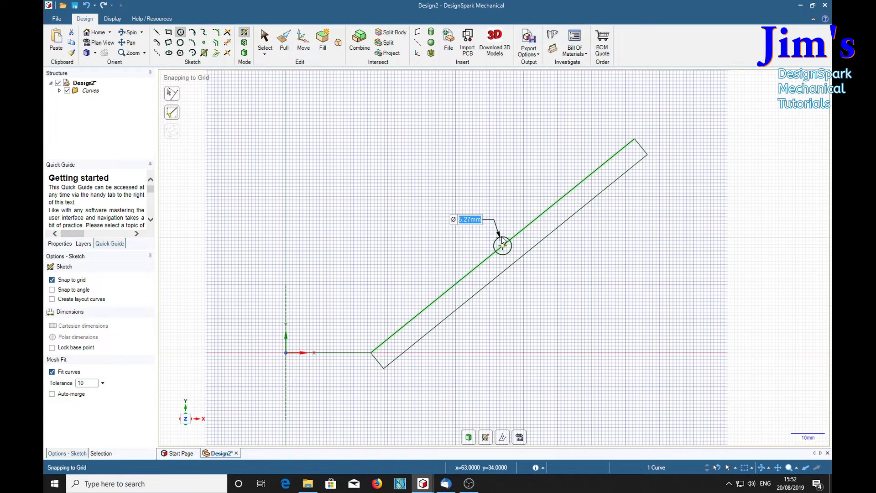
pyautogui.write('6')
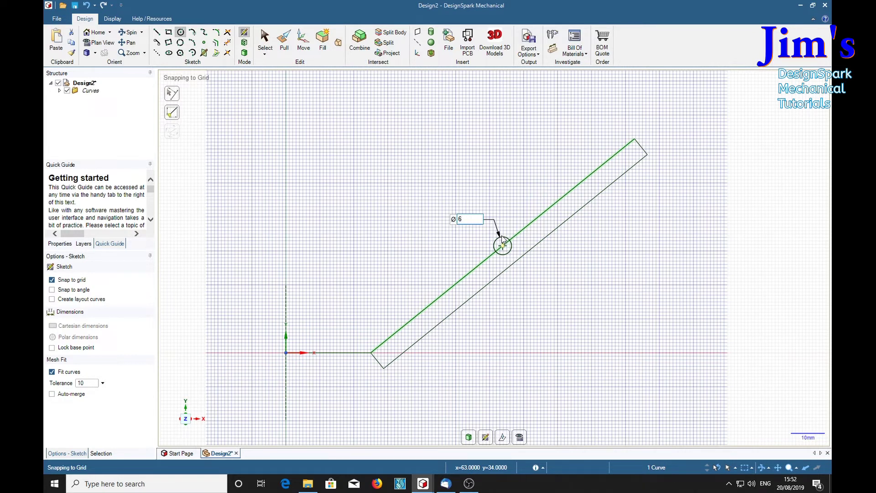
pyautogui.press('Return')
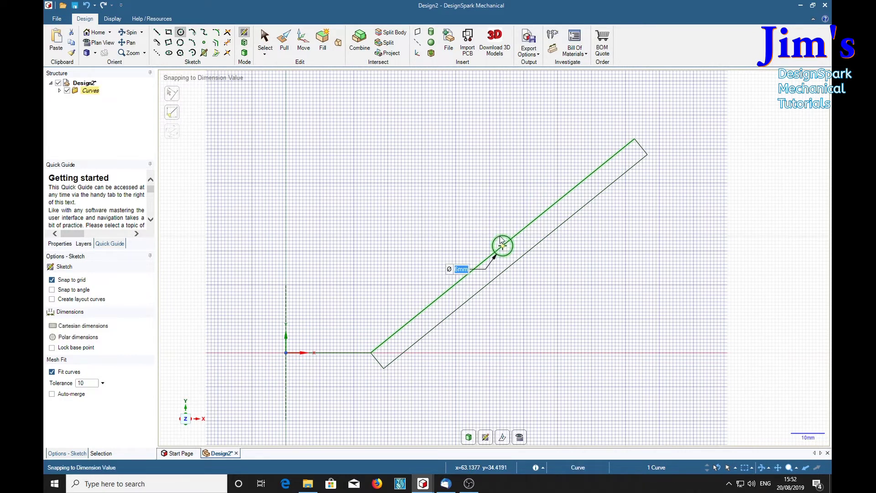
pyautogui.click(441, 295)
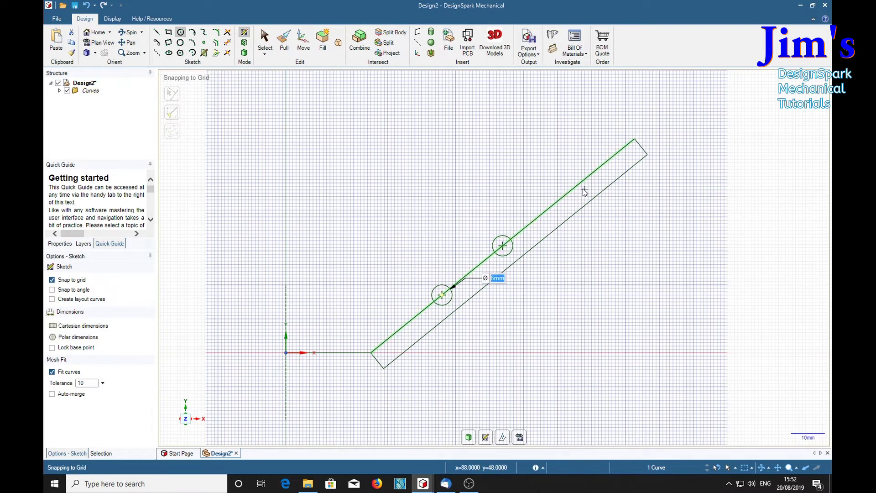
pyautogui.click(567, 193)
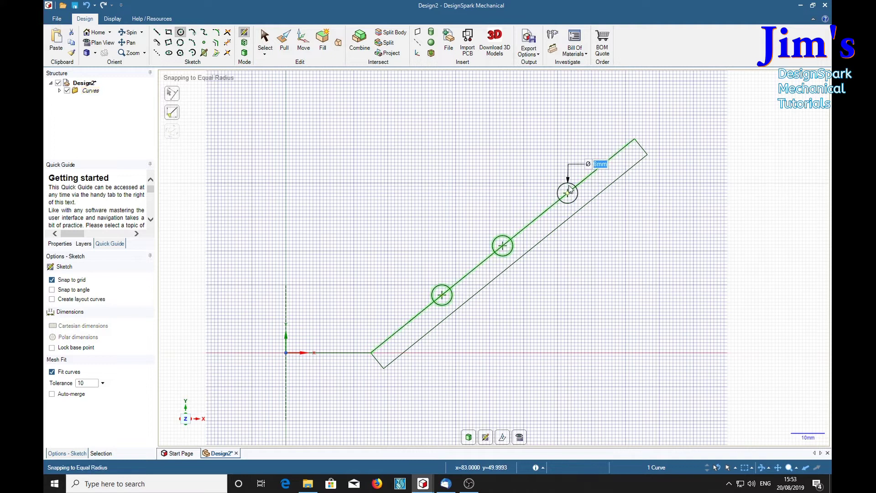
pyautogui.click(558, 202)
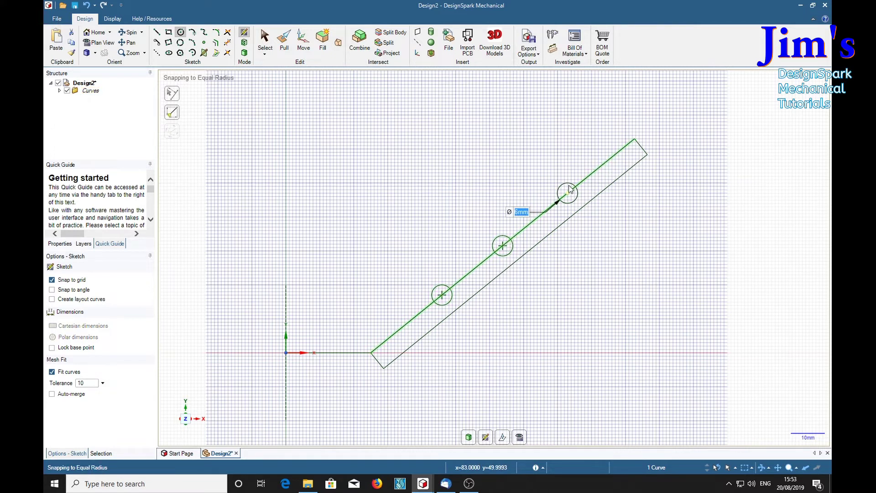
# Step: Trim the middle and upper circles into semicircular notches in the strip's upper edge
pyautogui.click(227, 42)
pyautogui.scroll(5, 454, 317)
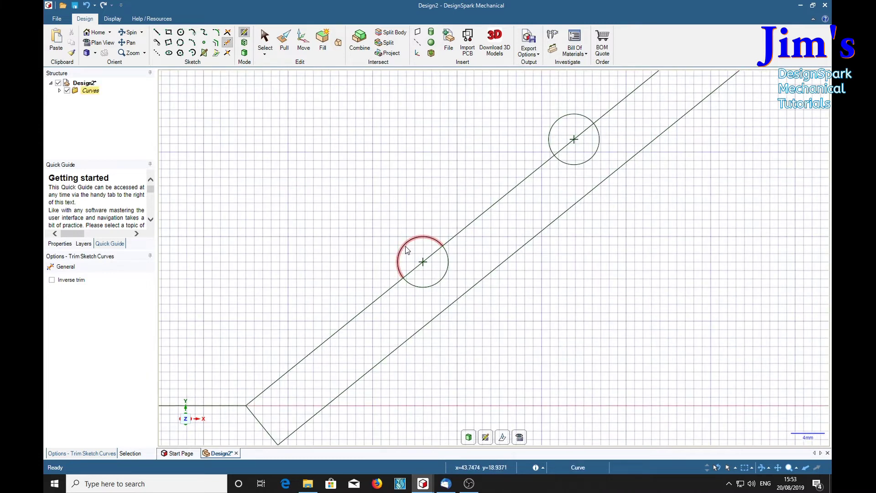
pyautogui.click(430, 257)
pyautogui.click(417, 239)
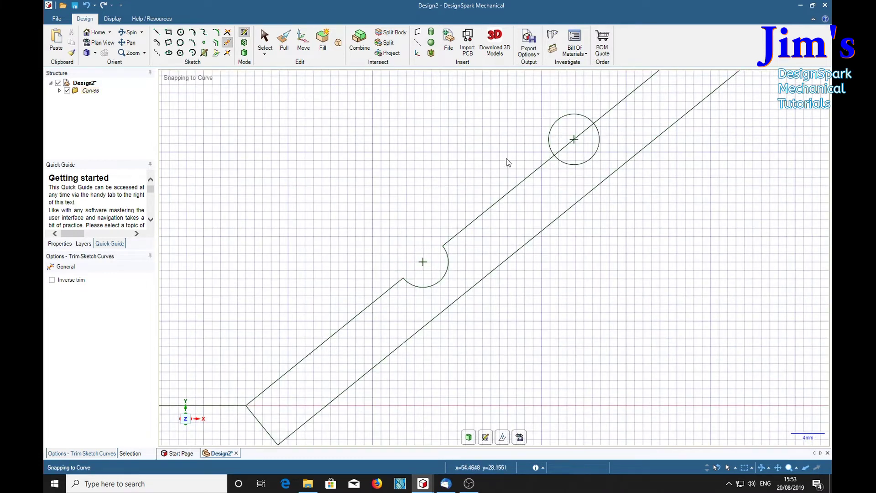
pyautogui.click(557, 121)
pyautogui.click(583, 132)
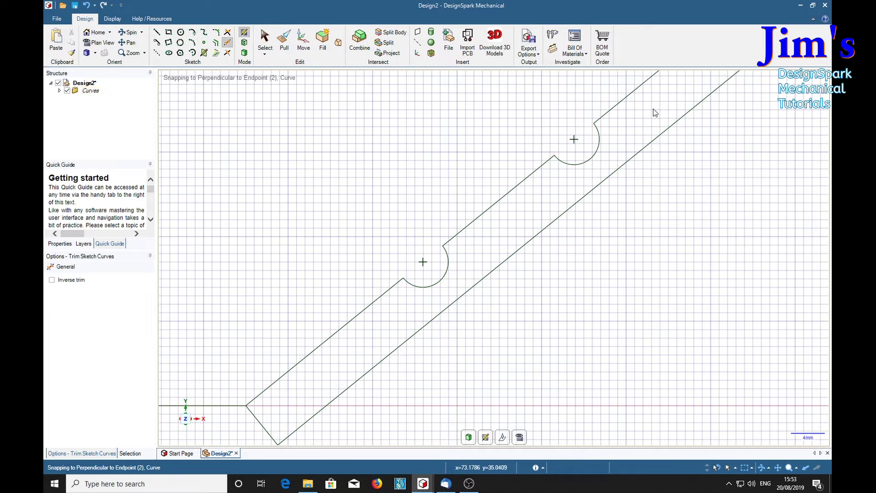
# Step: Trim the lower circle into a notch and re-centre the view on the grooved strip
pyautogui.keyDown('shift'); pyautogui.moveTo(655, 112); pyautogui.dragTo(400, 334, button='middle'); pyautogui.keyUp('shift')
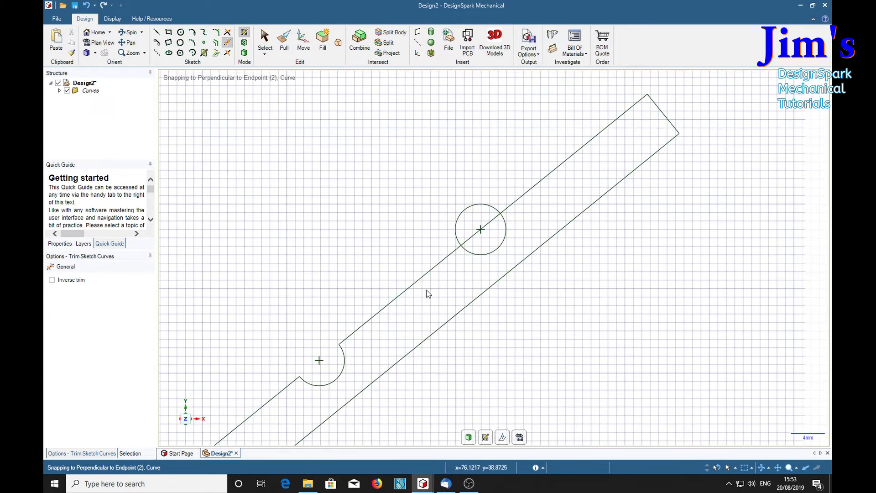
pyautogui.click(488, 223)
pyautogui.click(479, 212)
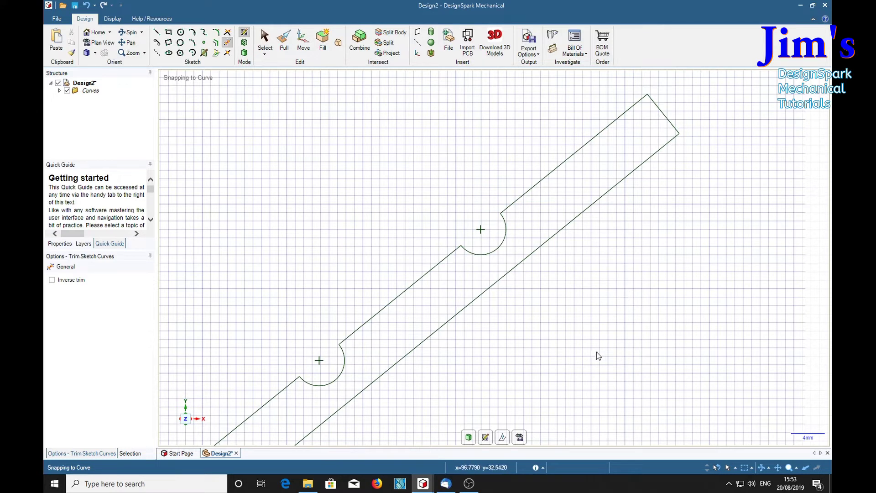
pyautogui.keyDown('shift'); pyautogui.moveTo(604, 370); pyautogui.dragTo(680, 292, button='middle'); pyautogui.keyUp('shift')
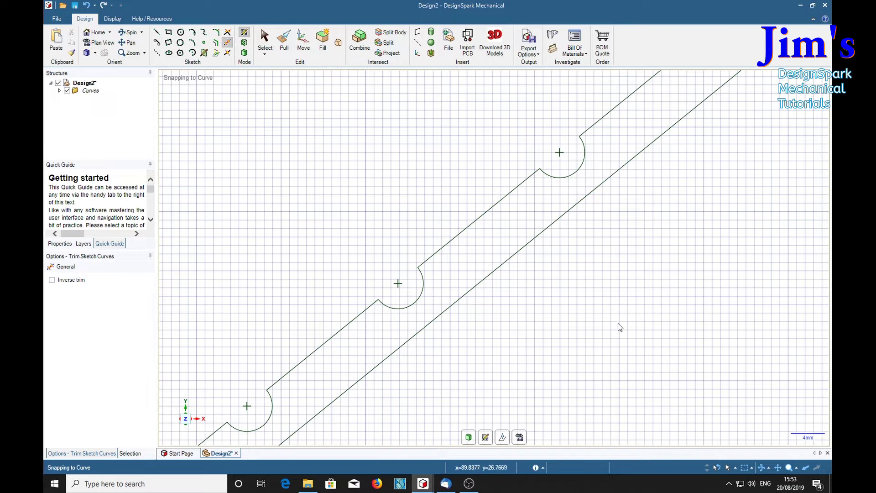
pyautogui.scroll(-3, 621, 326)
pyautogui.scroll(-3, 620, 327)
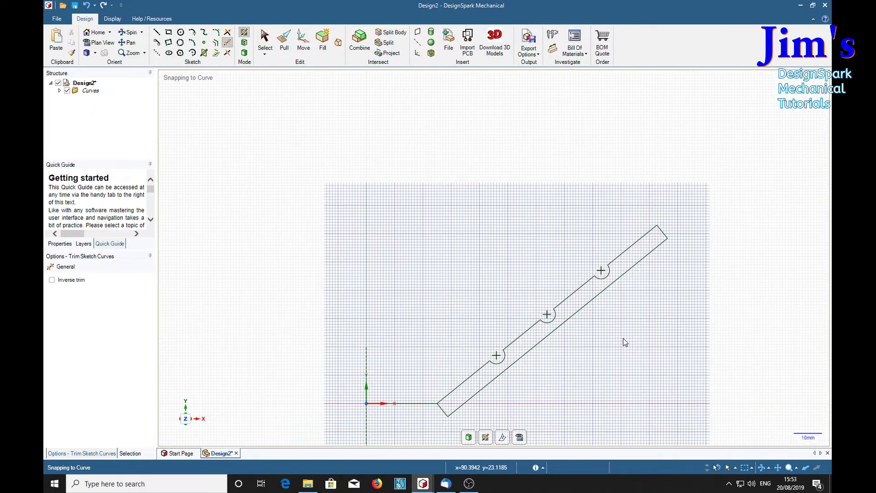
pyautogui.moveTo(623, 340)
pyautogui.keyDown('shift'); pyautogui.mouseDown(button='middle')
pyautogui.moveTo(624, 260)
pyautogui.moveTo(595, 246)
pyautogui.mouseUp(button='middle'); pyautogui.keyUp('shift')
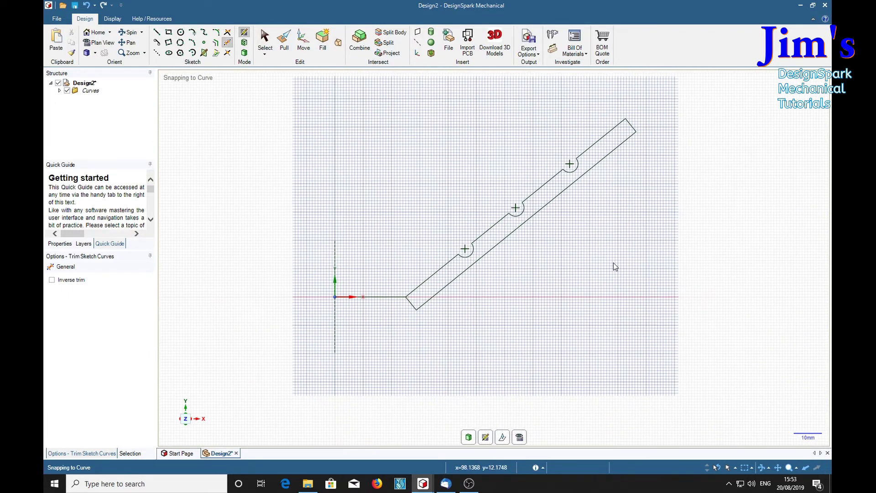
pyautogui.scroll(-1, 583, 272)
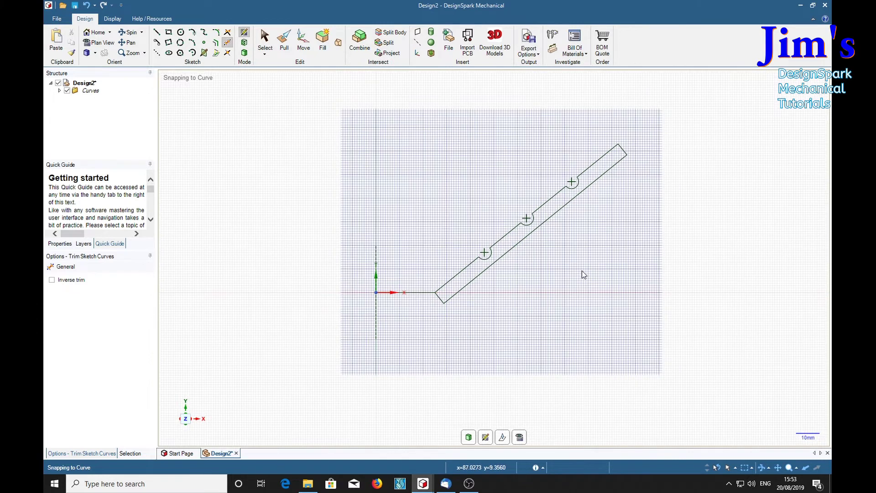
pyautogui.keyDown('shift'); pyautogui.moveTo(611, 258); pyautogui.dragTo(524, 241, button='middle'); pyautogui.keyUp('shift')
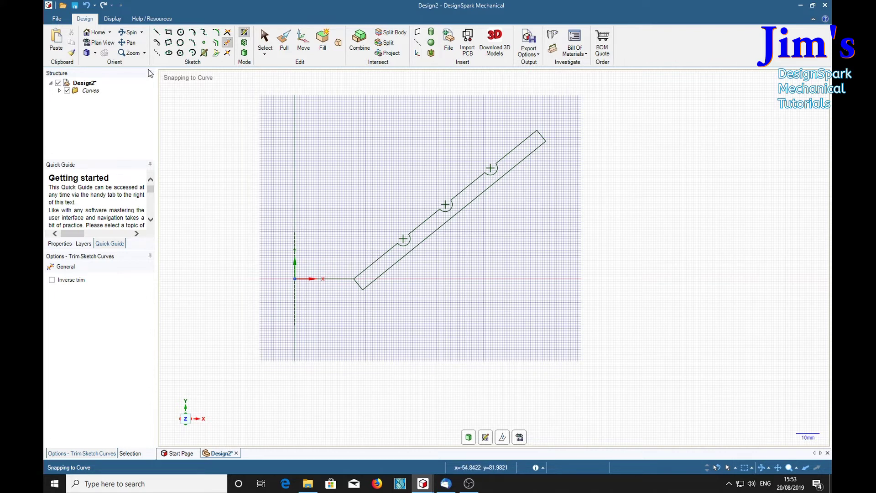
# Step: Extend the strip's lower edge down-left as a guide line
pyautogui.click(156, 53)
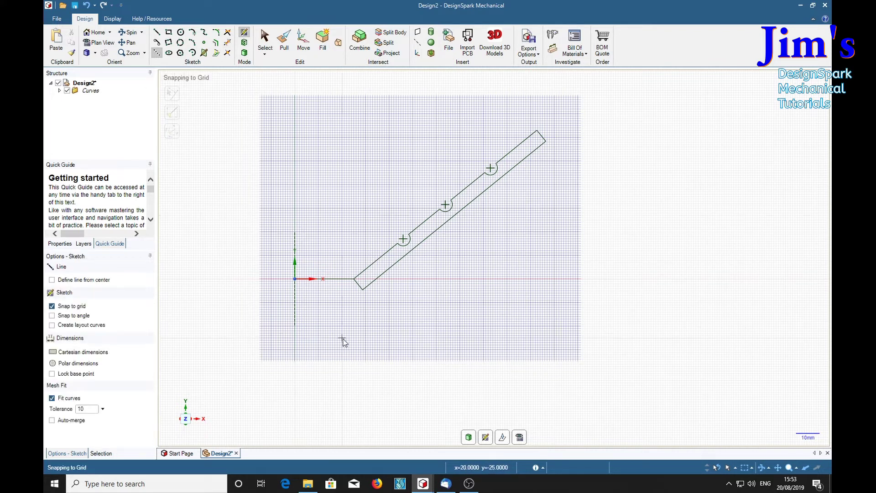
pyautogui.click(365, 291)
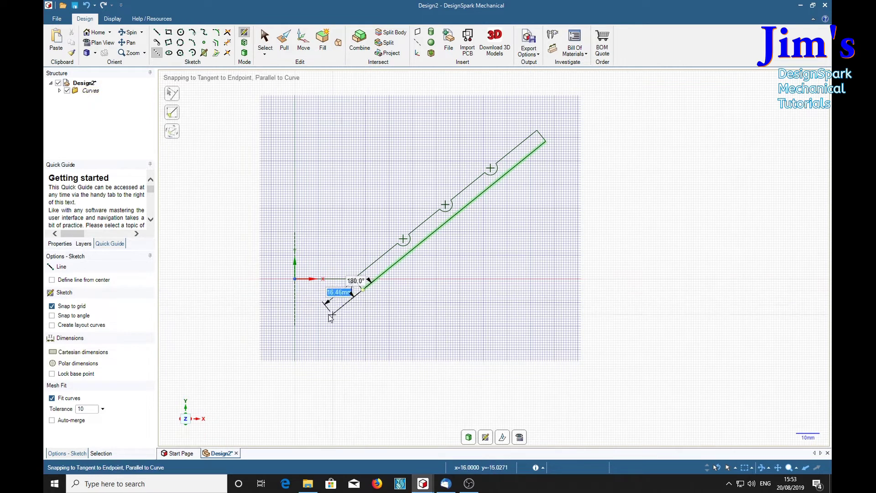
pyautogui.click(292, 349)
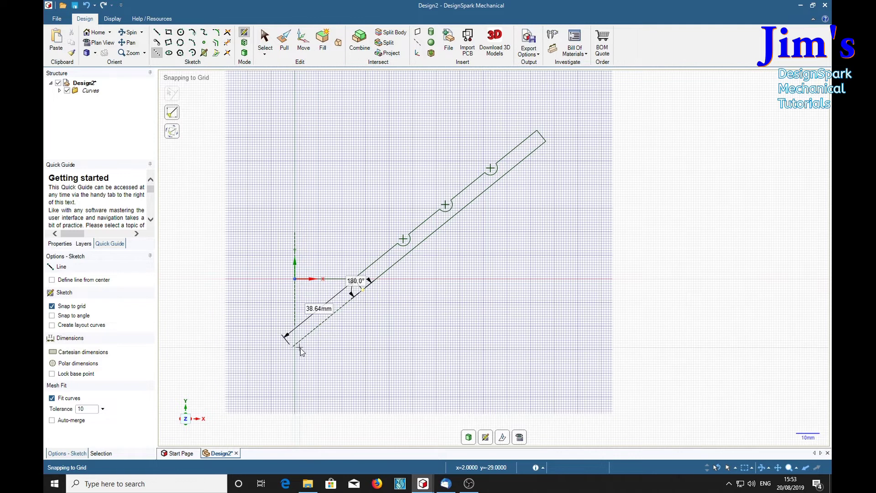
# Step: Draw a 149 mm horizontal line to the right from the guide line's end
pyautogui.scroll(3, 295, 348)
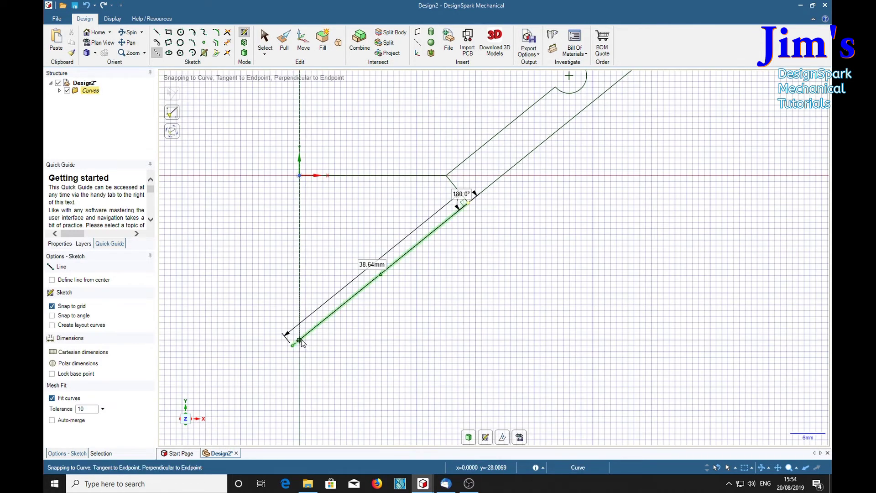
pyautogui.click(300, 341)
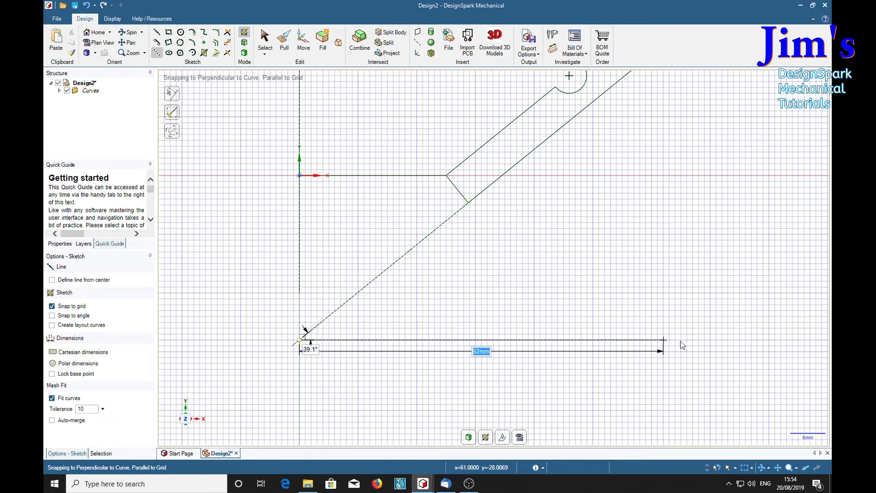
pyautogui.scroll(-3, 774, 342)
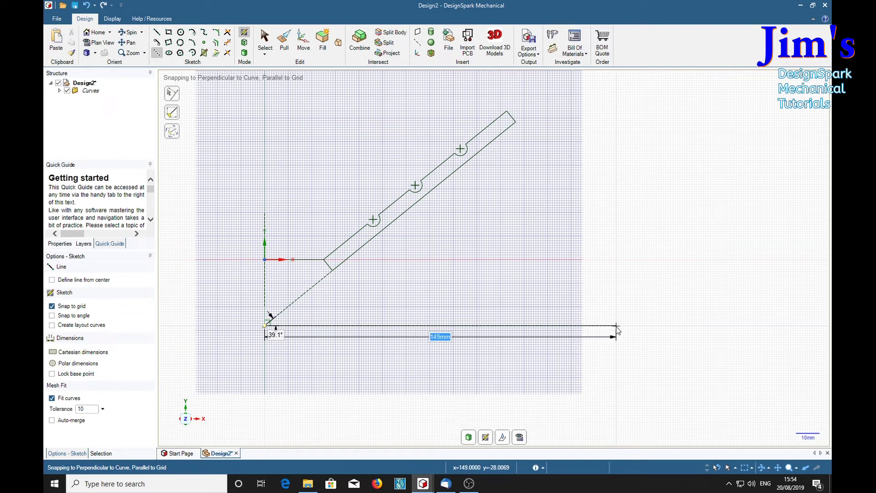
pyautogui.click(616, 326)
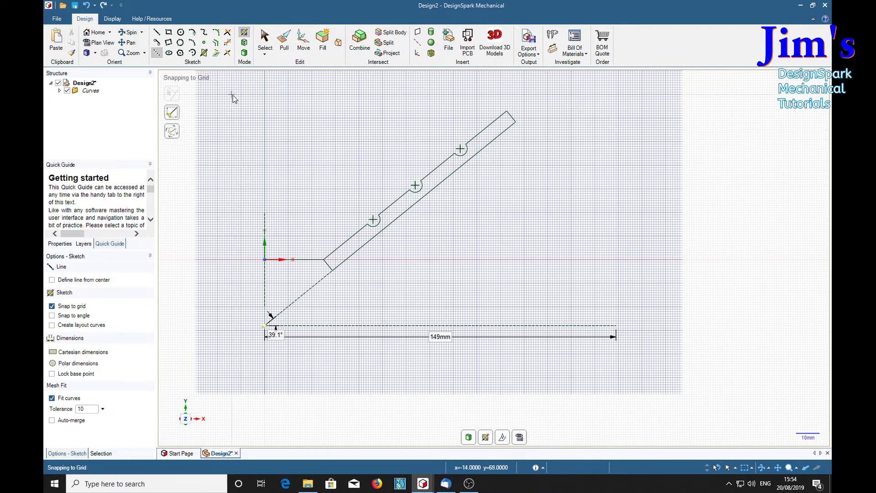
# Step: Sweep origin-centred arcs from the strip's lower corner and far end down to the baseline
pyautogui.click(193, 53)
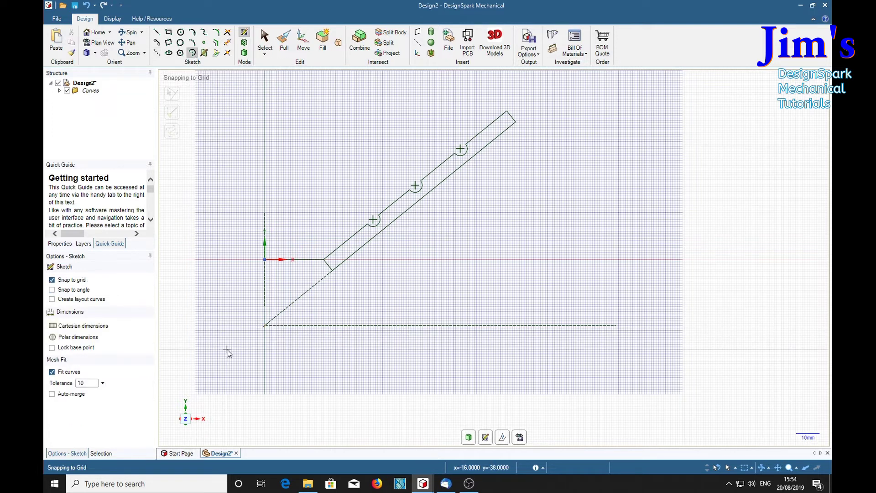
pyautogui.click(265, 325)
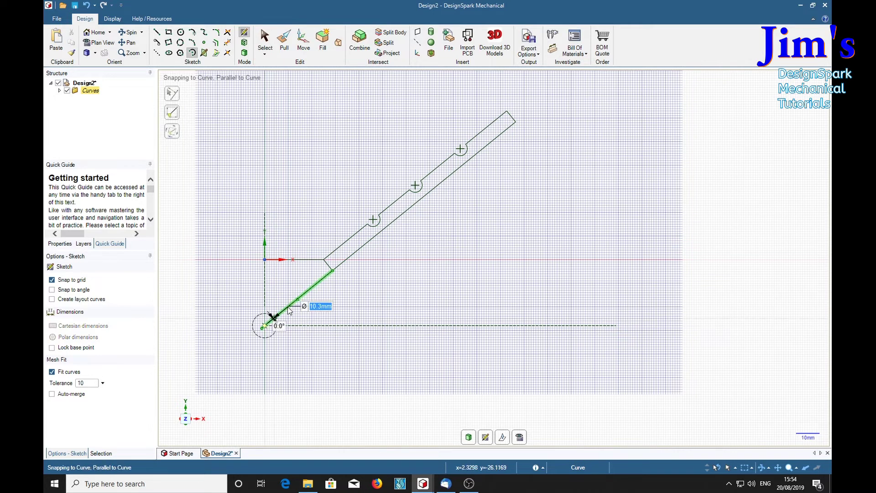
pyautogui.click(334, 271)
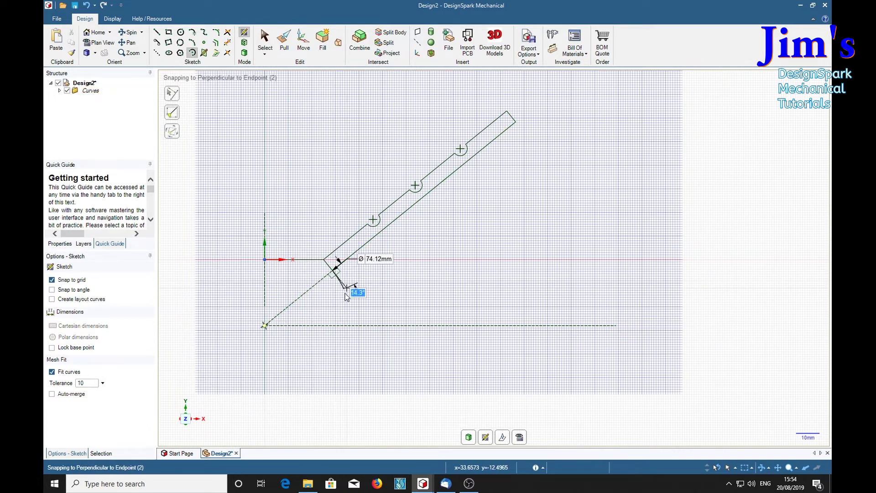
pyautogui.click(353, 327)
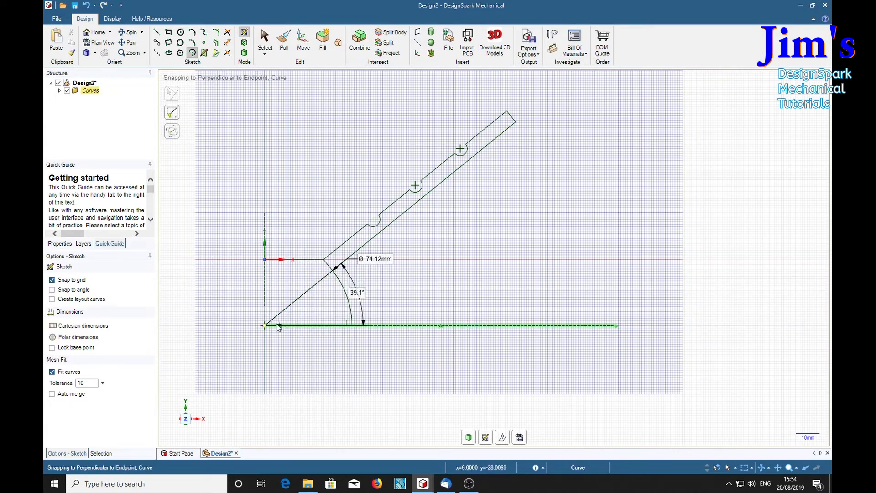
pyautogui.click(265, 325)
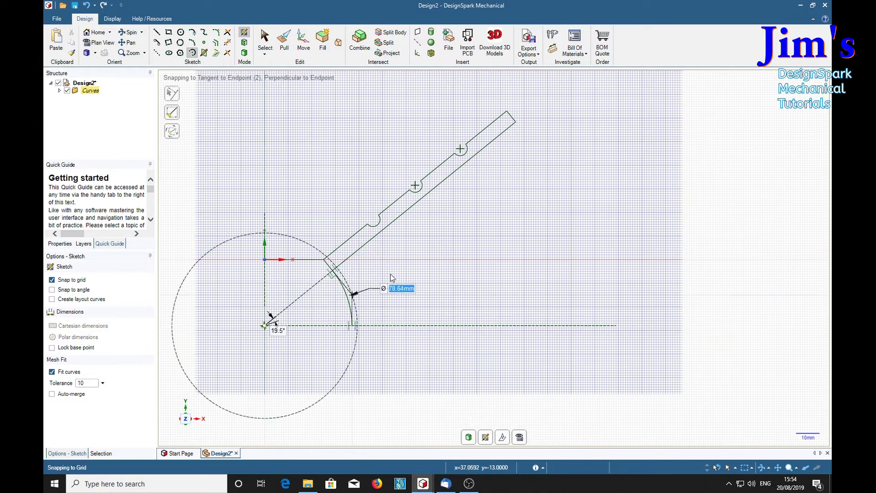
pyautogui.click(518, 122)
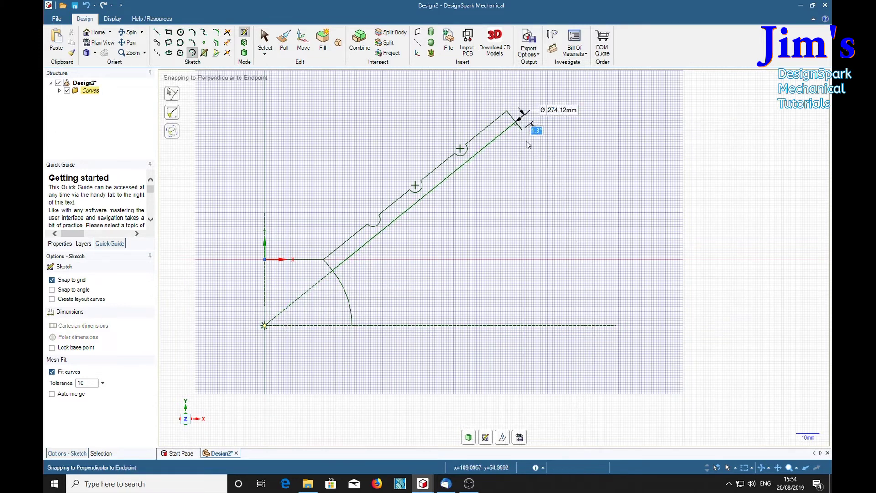
pyautogui.click(567, 325)
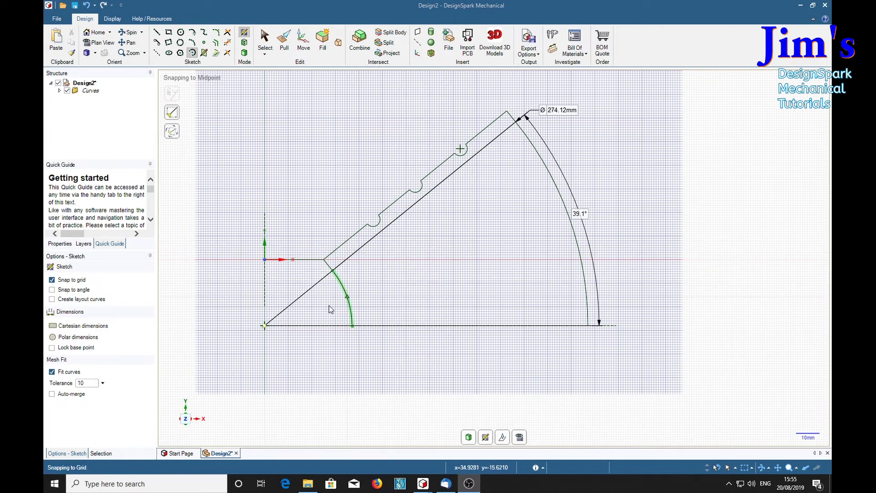
# Step: Sweep origin-centred arcs from the first two groove notches down to the baseline
pyautogui.click(265, 325)
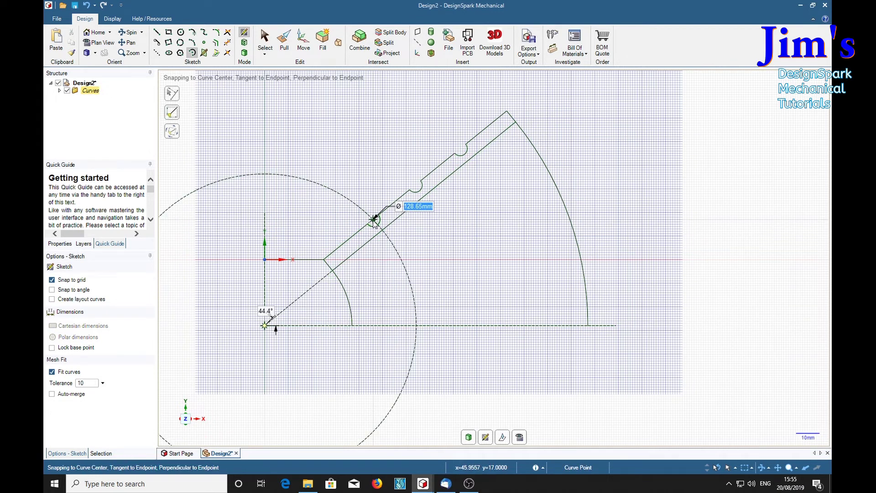
pyautogui.click(374, 221)
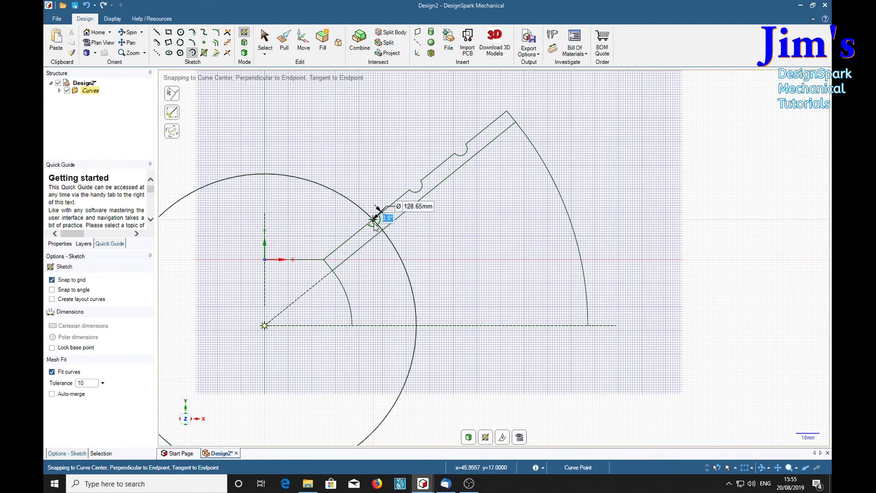
pyautogui.click(408, 329)
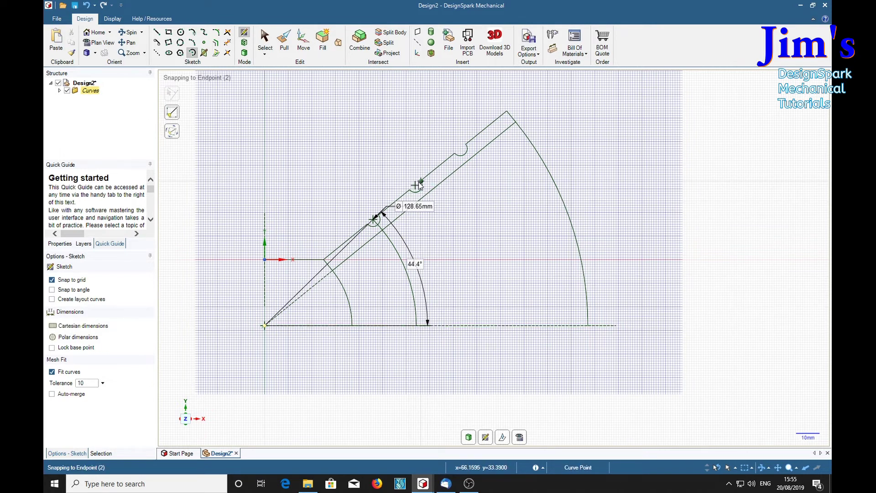
pyautogui.click(265, 327)
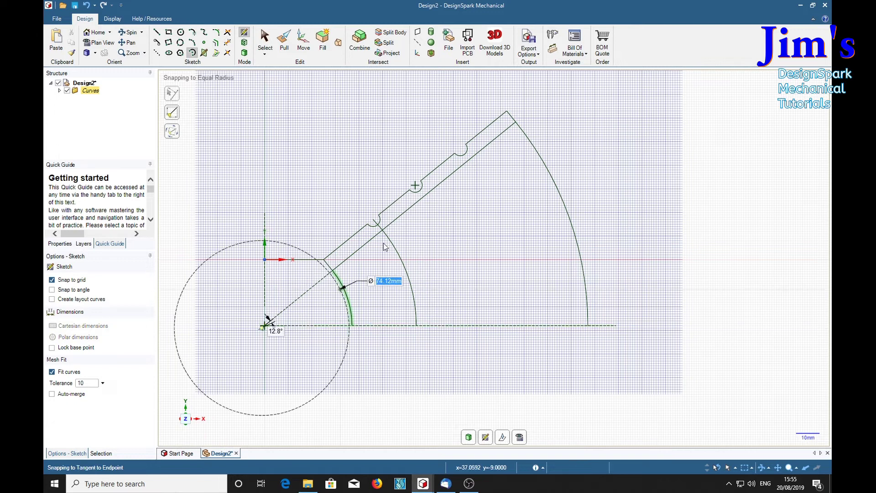
pyautogui.click(416, 187)
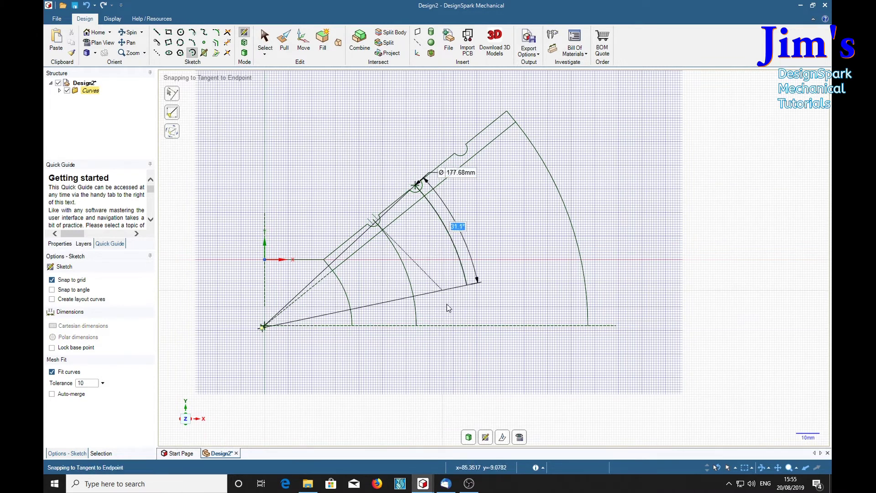
pyautogui.click(447, 330)
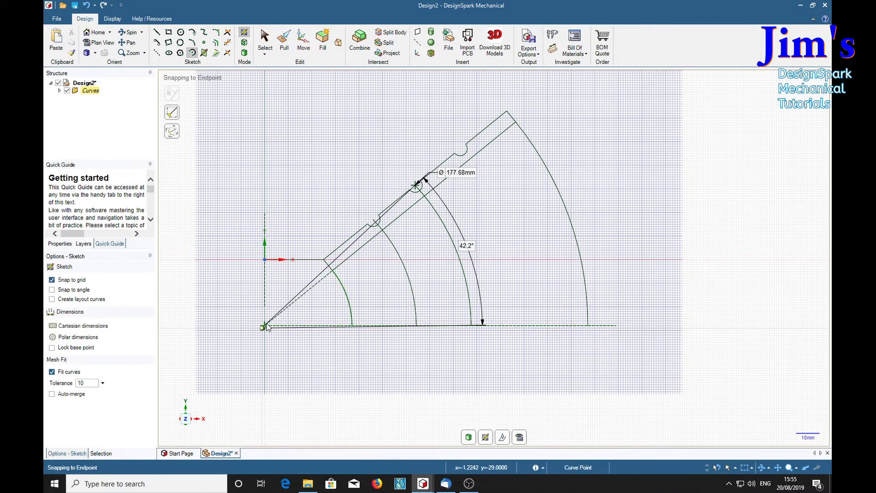
# Step: Sweep an origin-centred arc from the outer groove notch down to the baseline
pyautogui.scroll(3, 265, 328)
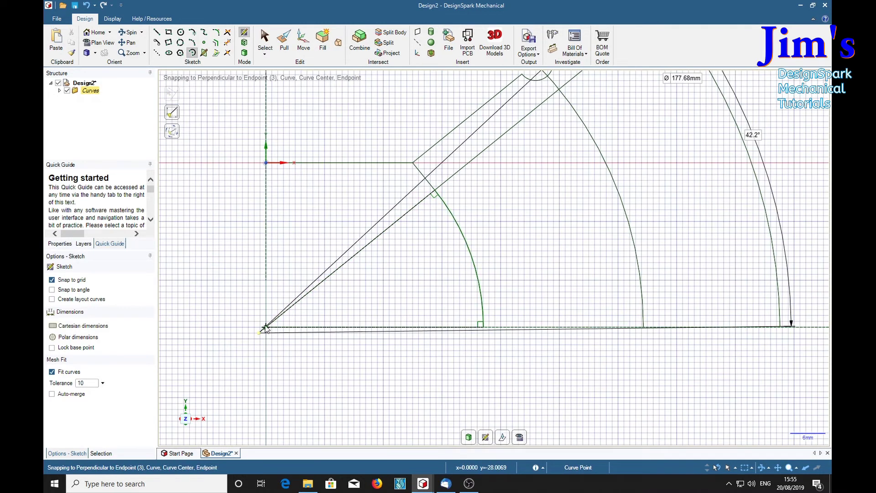
pyautogui.click(265, 330)
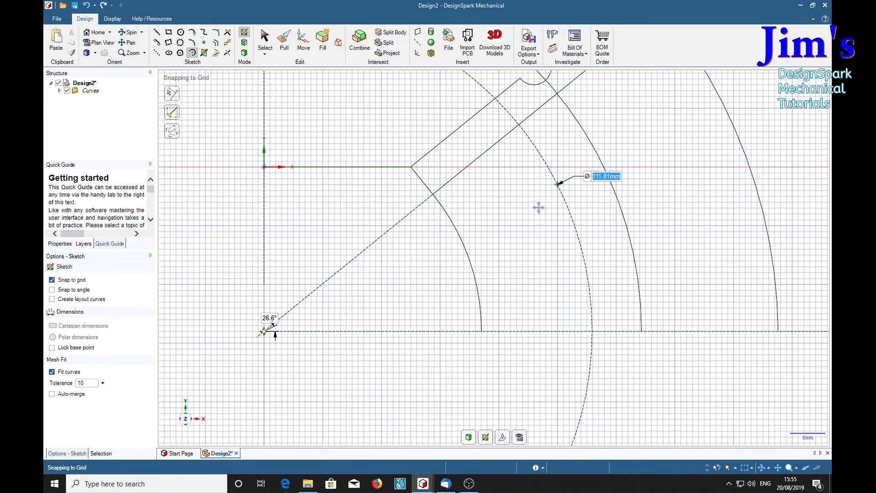
pyautogui.keyDown('shift'); pyautogui.moveTo(558, 184); pyautogui.dragTo(354, 368, button='middle'); pyautogui.keyUp('shift')
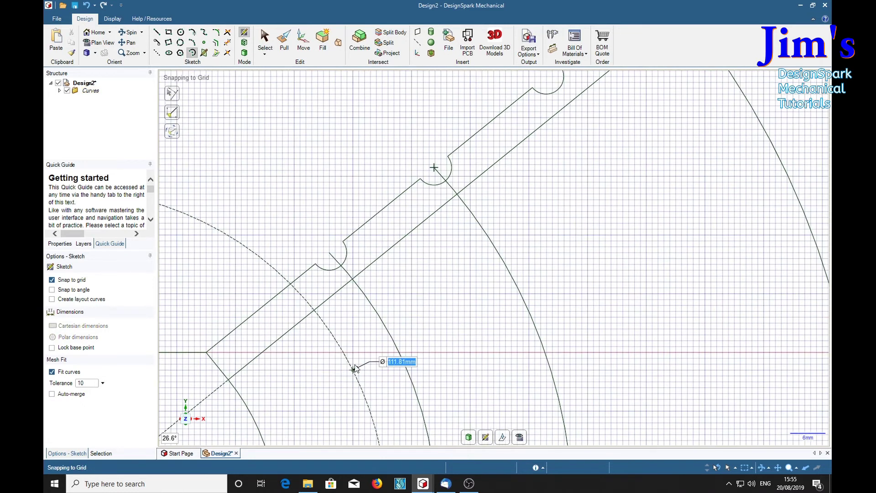
pyautogui.keyDown('shift'); pyautogui.moveTo(543, 157); pyautogui.dragTo(533, 166, button='middle'); pyautogui.keyUp('shift')
pyautogui.keyDown('shift'); pyautogui.moveTo(497, 192); pyautogui.dragTo(371, 188, button='middle'); pyautogui.keyUp('shift')
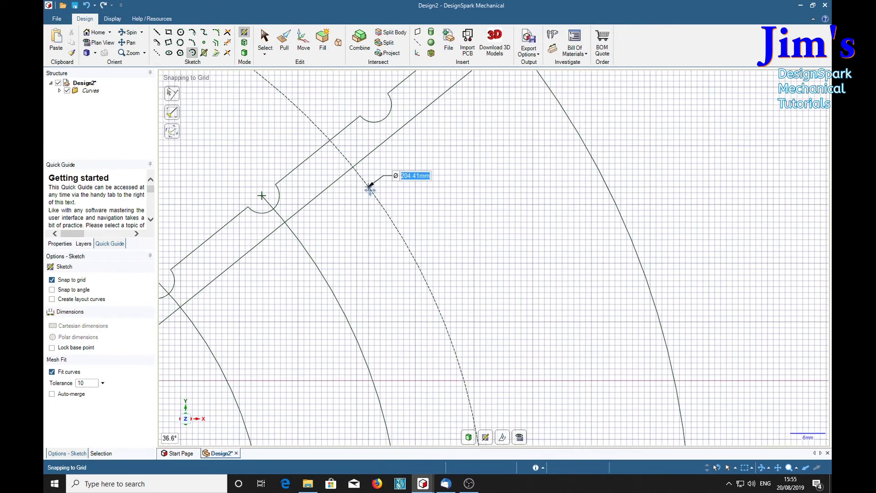
pyautogui.scroll(-3, 371, 189)
pyautogui.scroll(-2, 370, 190)
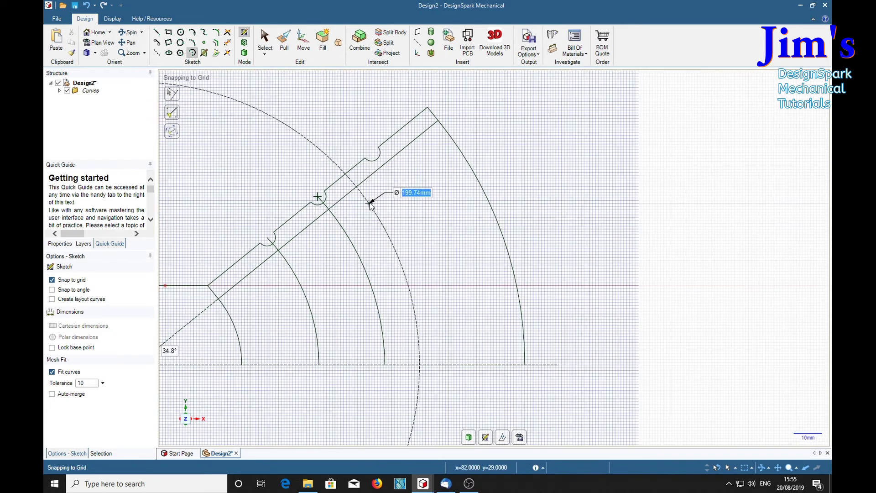
pyautogui.keyDown('shift'); pyautogui.moveTo(415, 221); pyautogui.dragTo(405, 164, button='middle'); pyautogui.keyUp('shift')
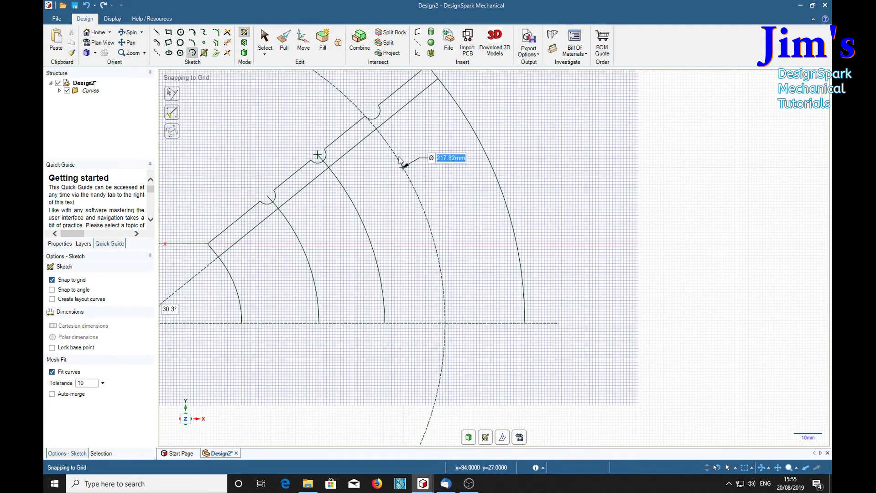
pyautogui.click(372, 109)
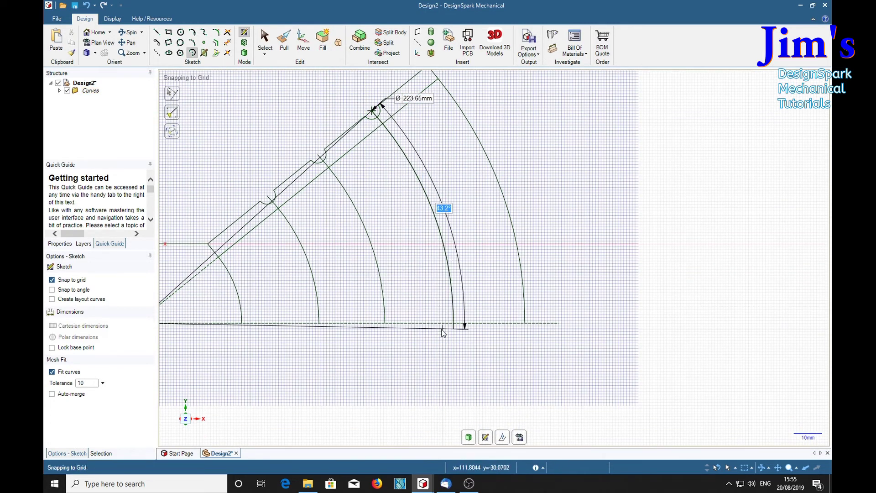
pyautogui.click(446, 325)
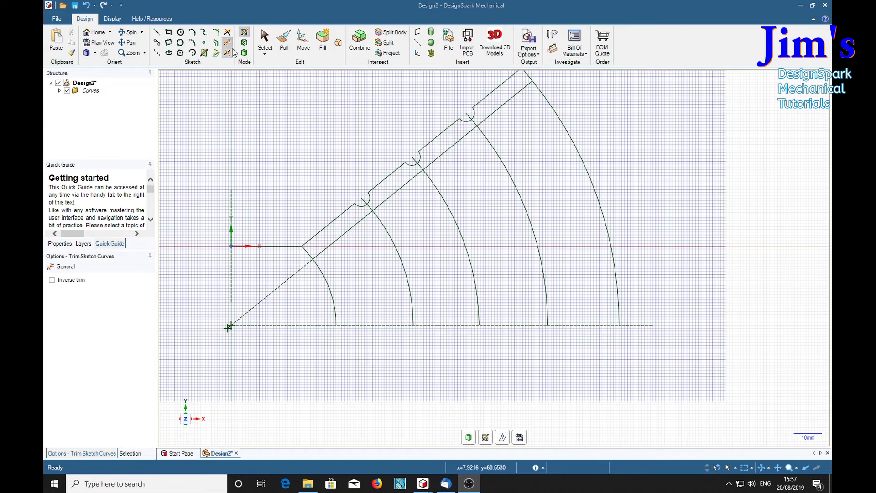
# Step: Trim away all five baseline sections between and beyond the arcs
pyautogui.click(318, 326)
pyautogui.click(384, 327)
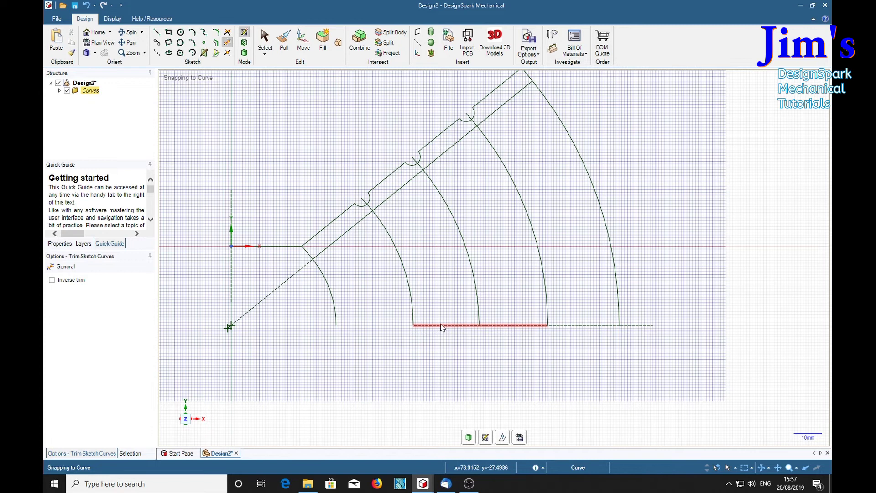
pyautogui.click(497, 326)
pyautogui.click(577, 326)
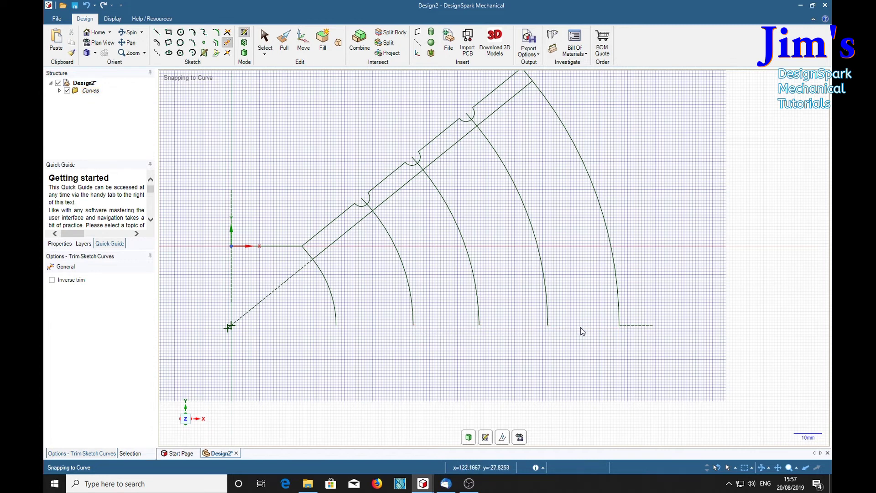
pyautogui.click(644, 325)
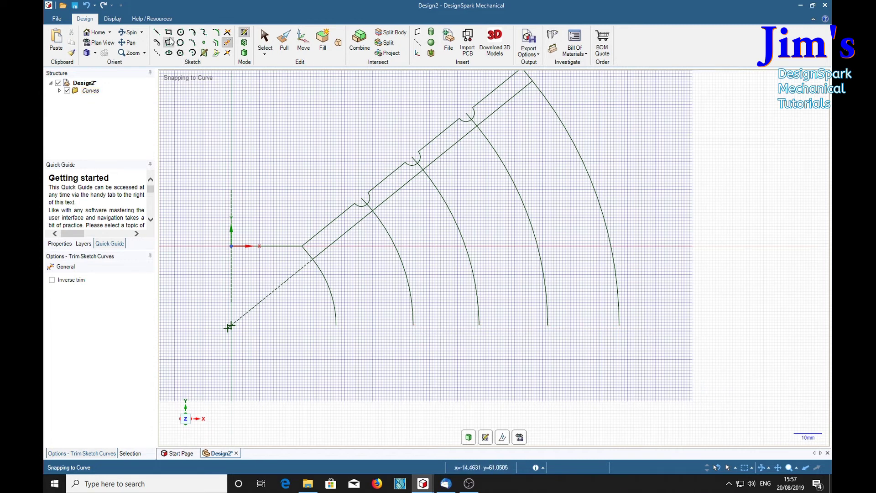
# Step: Draw a line across the arc ends and a 6 mm vertical edge down from its outer end
pyautogui.click(157, 32)
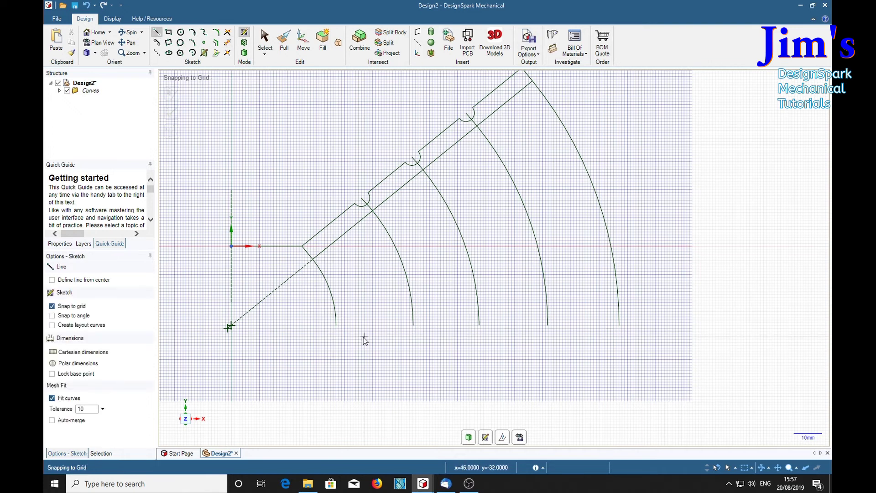
pyautogui.click(337, 325)
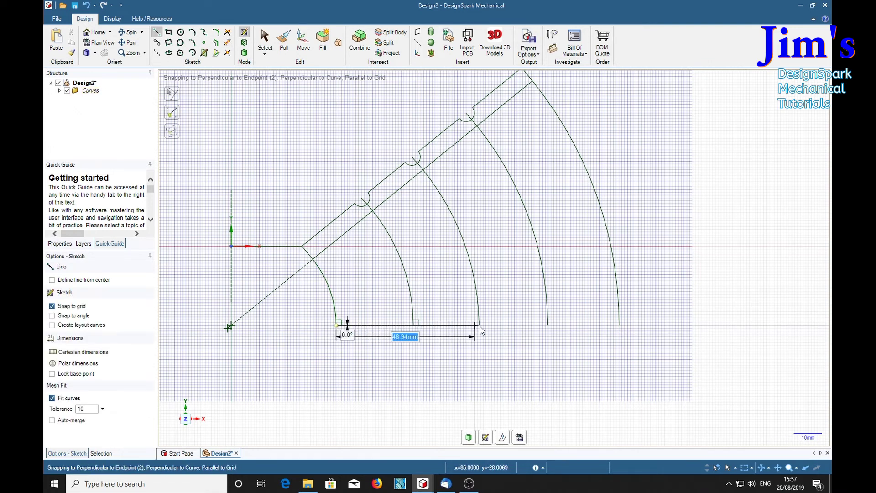
pyautogui.click(618, 326)
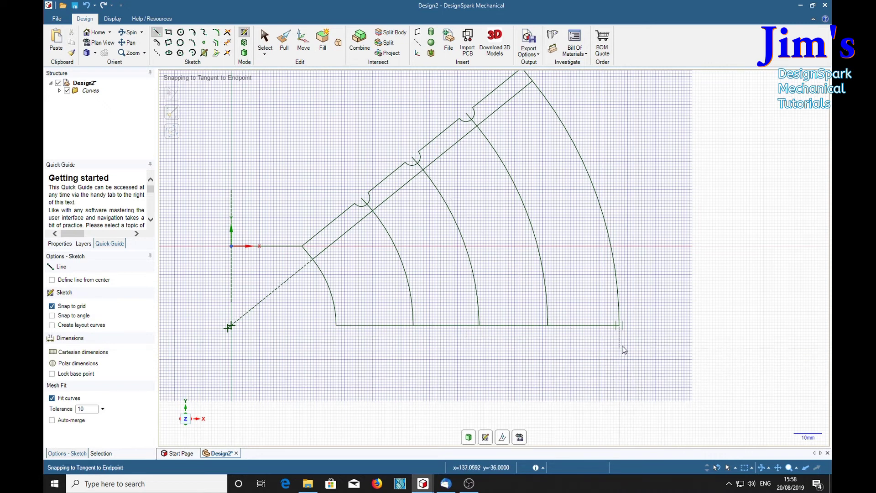
pyautogui.click(619, 326)
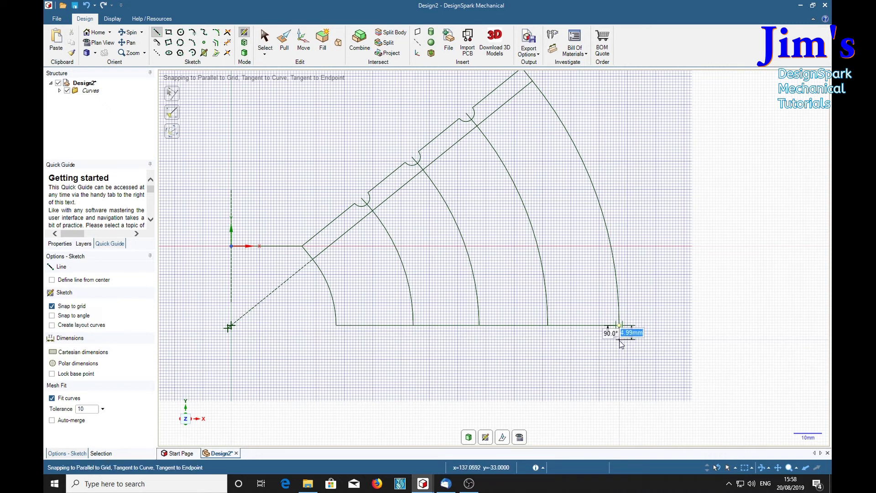
pyautogui.write('6')
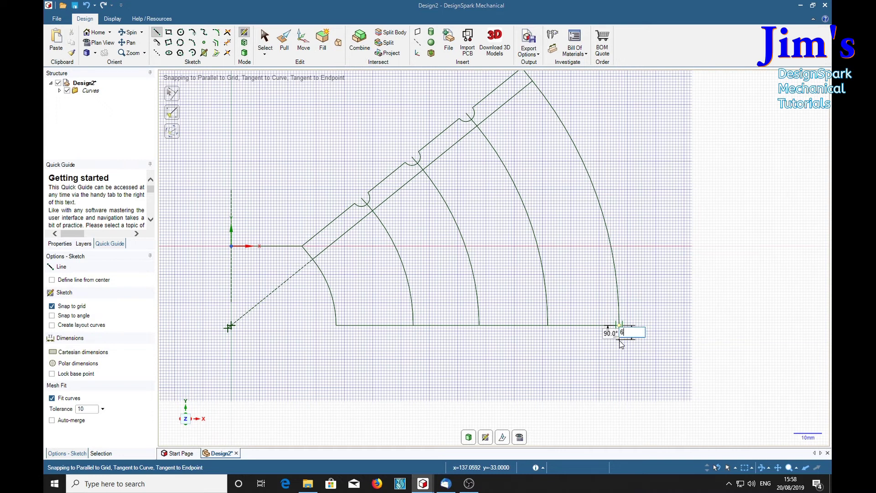
pyautogui.press('Tab')
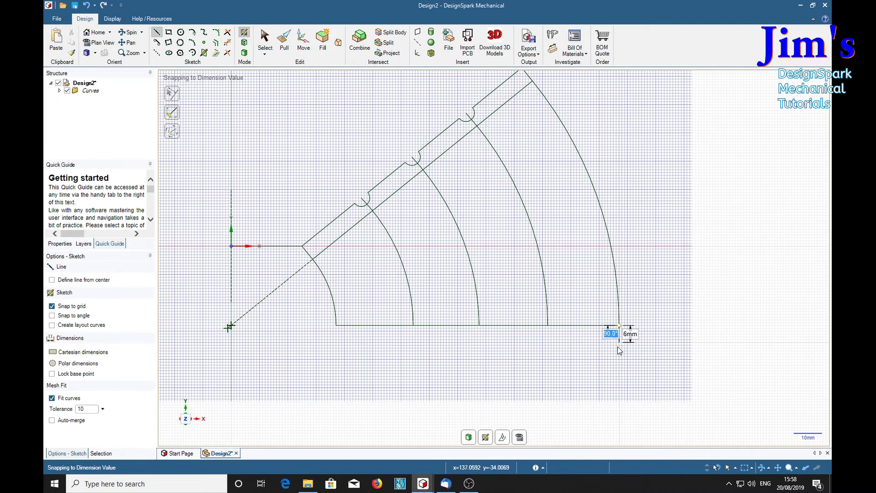
pyautogui.press('Return')
# Step: Close the 6 mm strip with bottom and left edges, then trim the left overhang
pyautogui.click(618, 342)
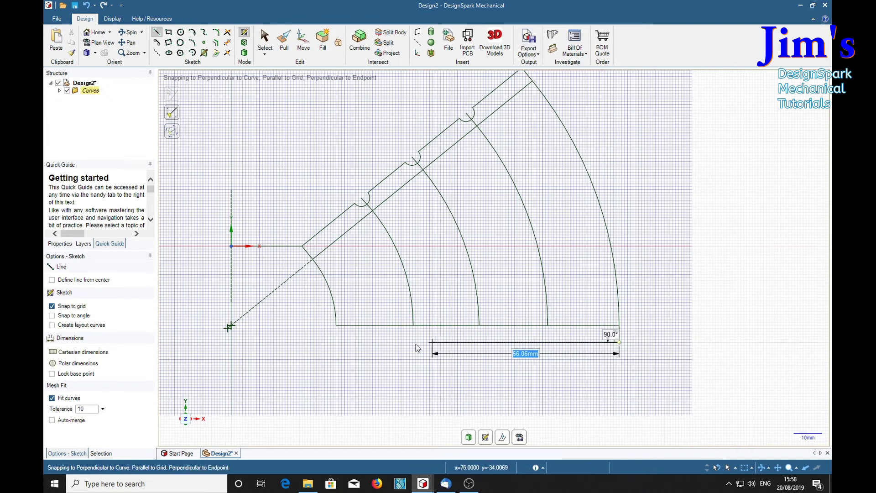
pyautogui.click(330, 342)
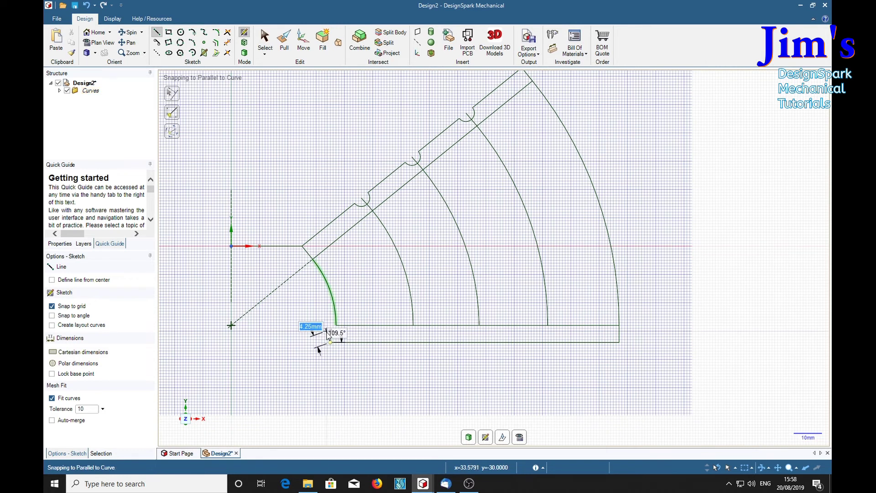
pyautogui.click(337, 326)
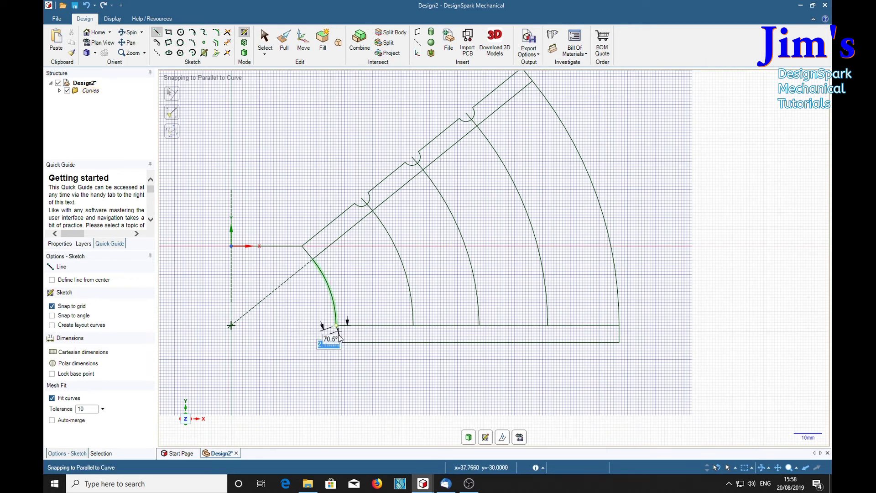
pyautogui.click(337, 342)
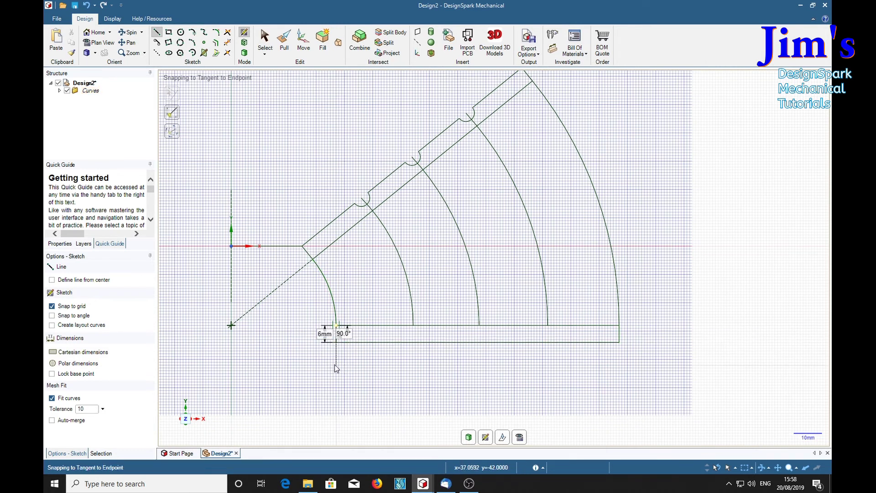
pyautogui.click(227, 42)
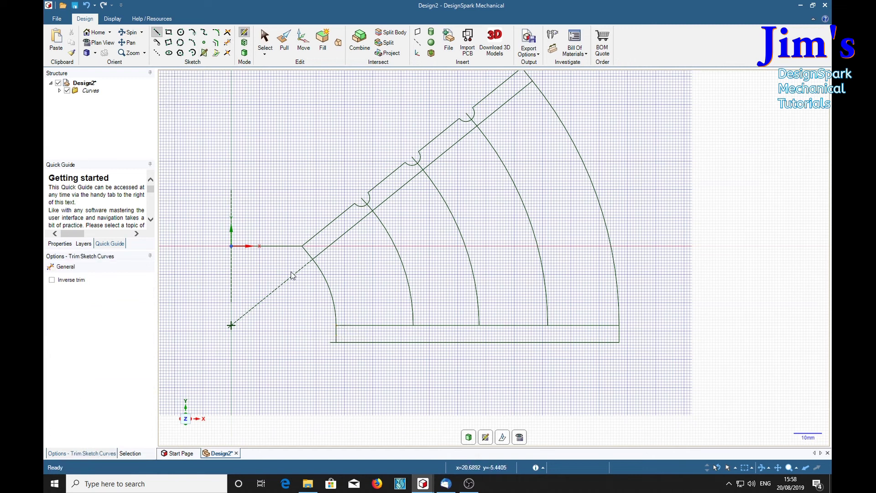
pyautogui.click(333, 342)
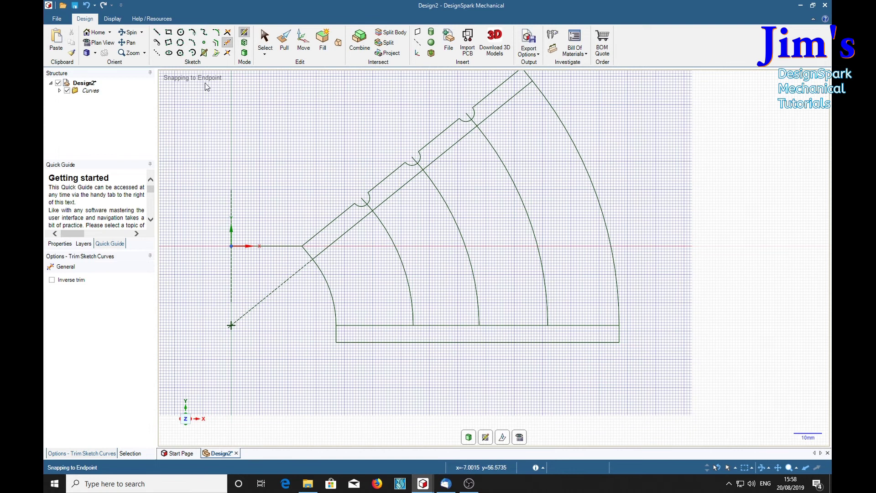
# Step: Place three 6 mm circles on the strip's top edge at the middle arcs' bottom ends
pyautogui.click(181, 33)
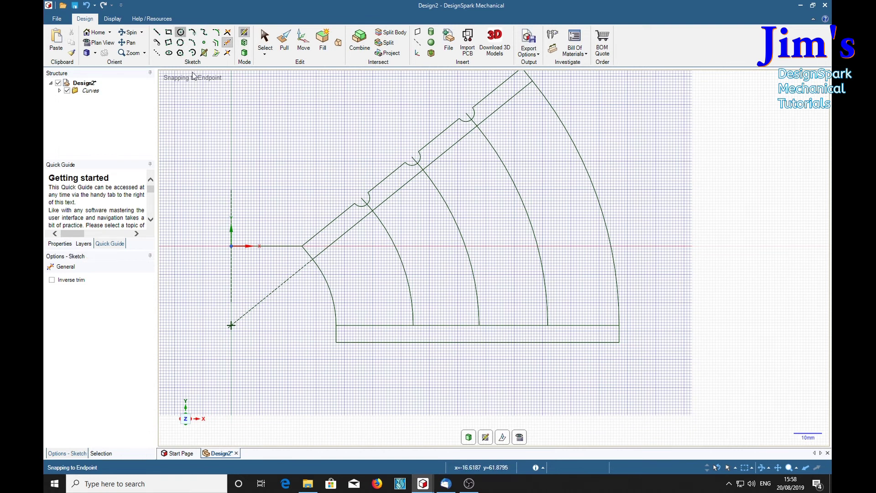
pyautogui.click(413, 327)
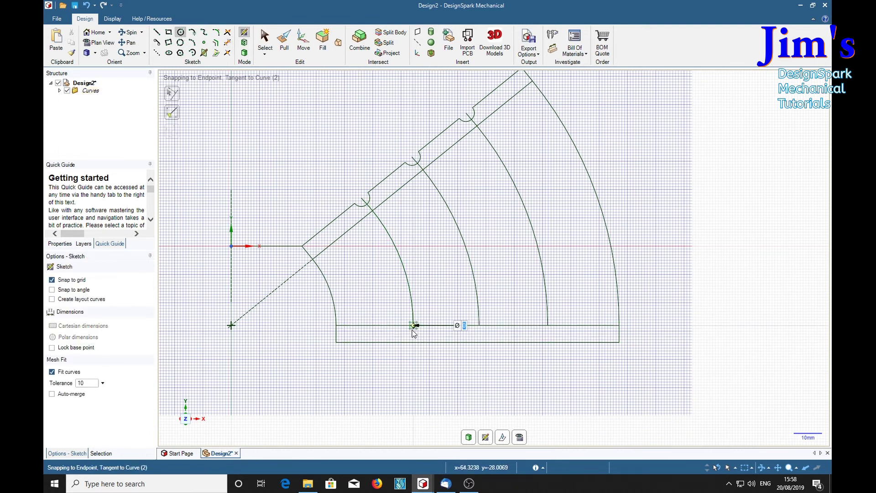
pyautogui.click(412, 334)
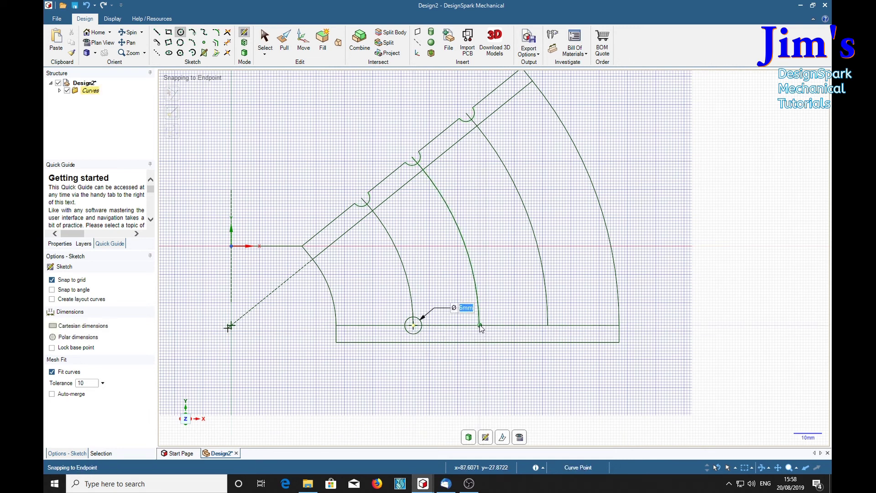
pyautogui.click(480, 325)
pyautogui.click(479, 334)
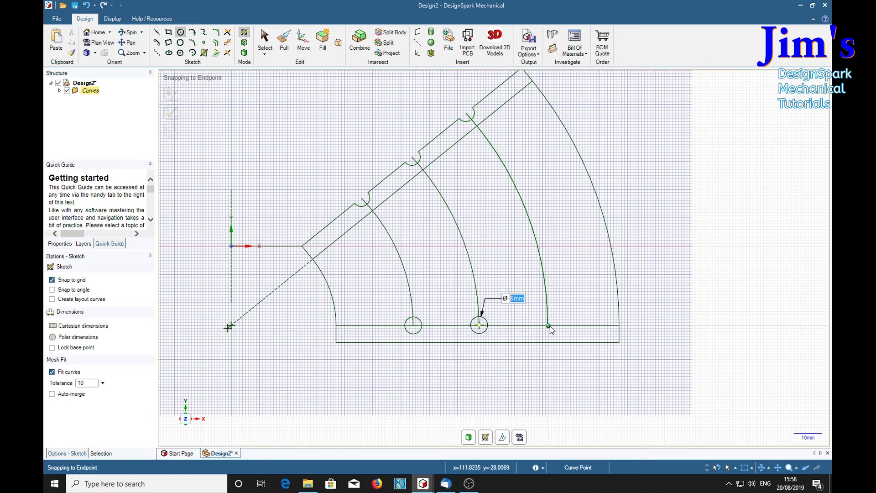
pyautogui.click(549, 325)
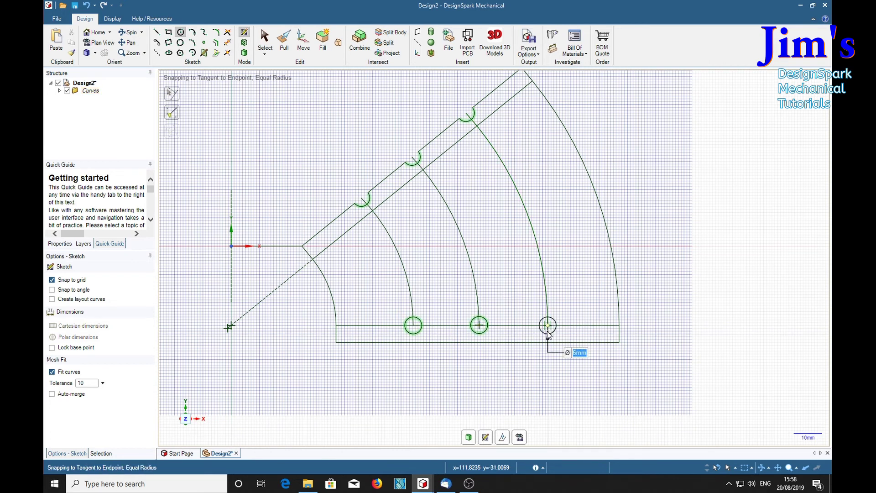
pyautogui.click(549, 334)
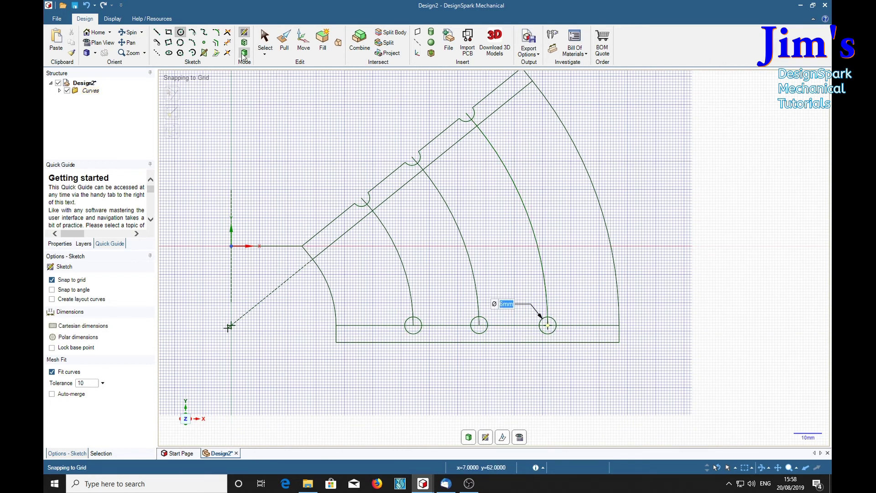
pyautogui.click(227, 42)
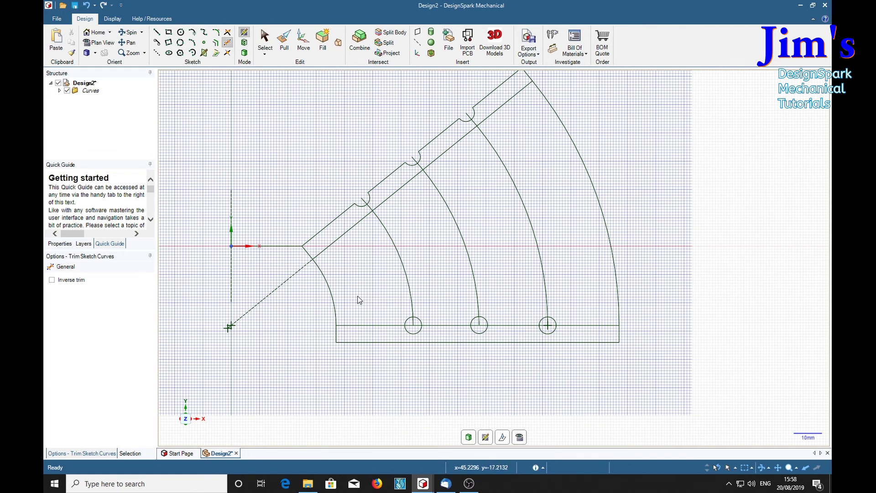
# Step: Trim away the inner, middle and outer arcs between the two strips
pyautogui.click(334, 297)
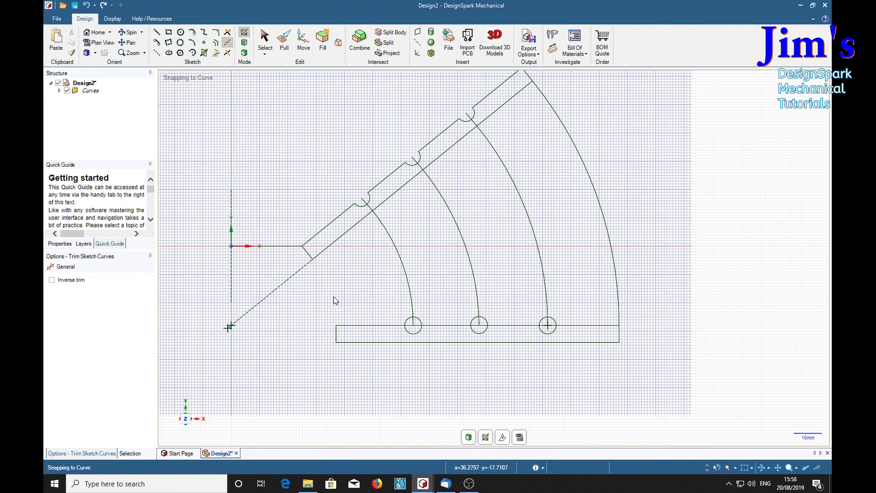
pyautogui.click(409, 290)
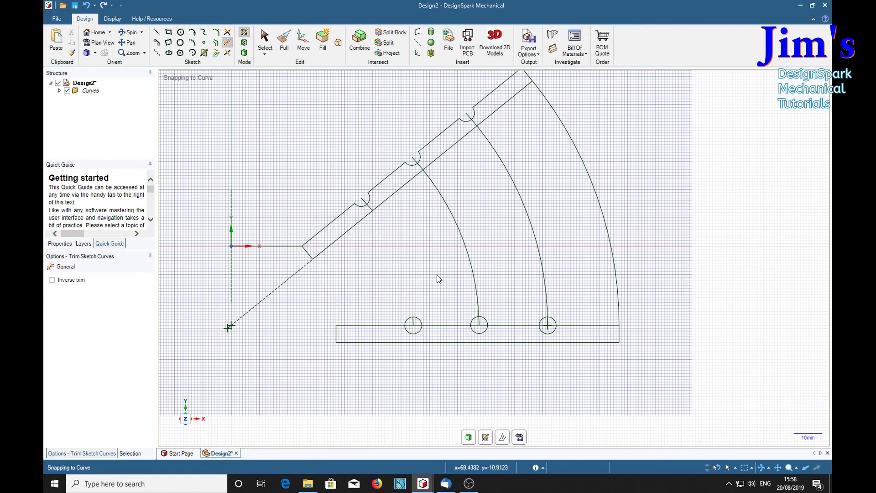
pyautogui.click(469, 265)
pyautogui.click(543, 262)
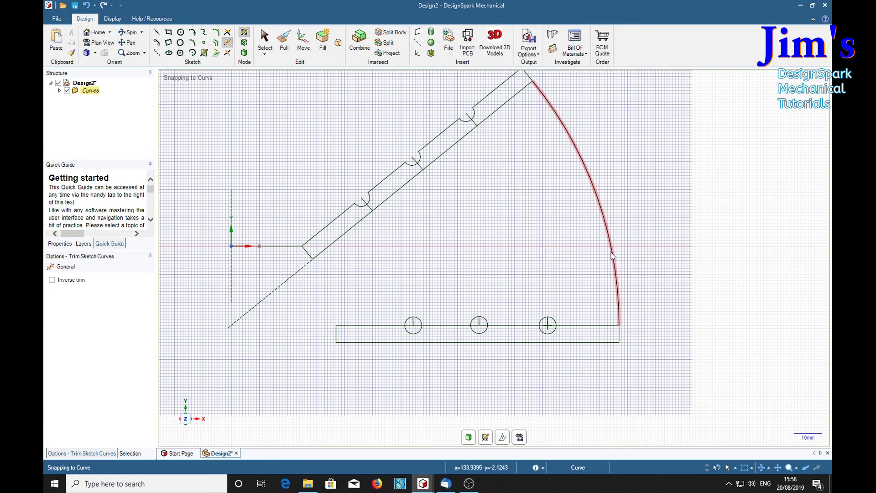
pyautogui.click(613, 257)
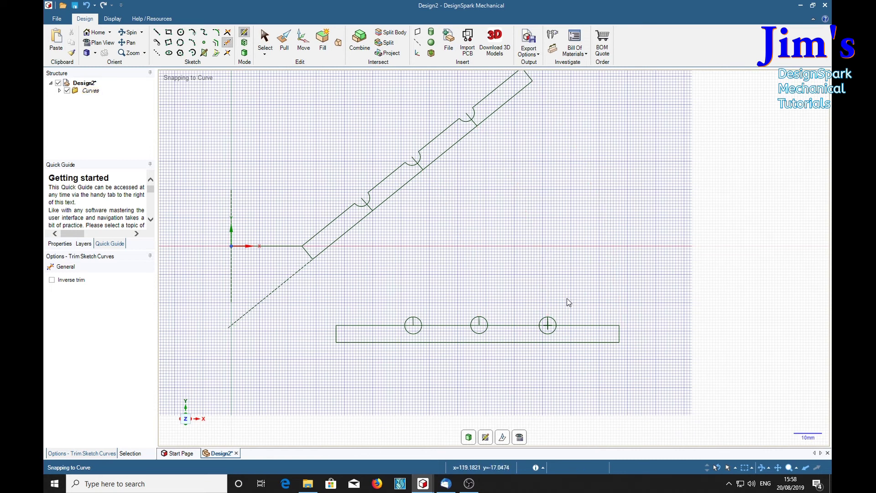
# Step: Trim the upper arcs and inner lines of the three circles, leaving semicircular notches in the flat strip
pyautogui.click(551, 325)
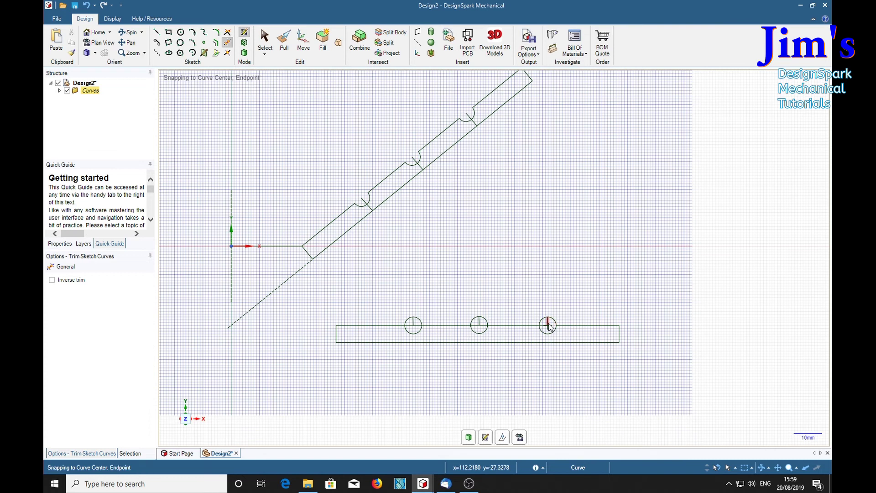
pyautogui.click(549, 321)
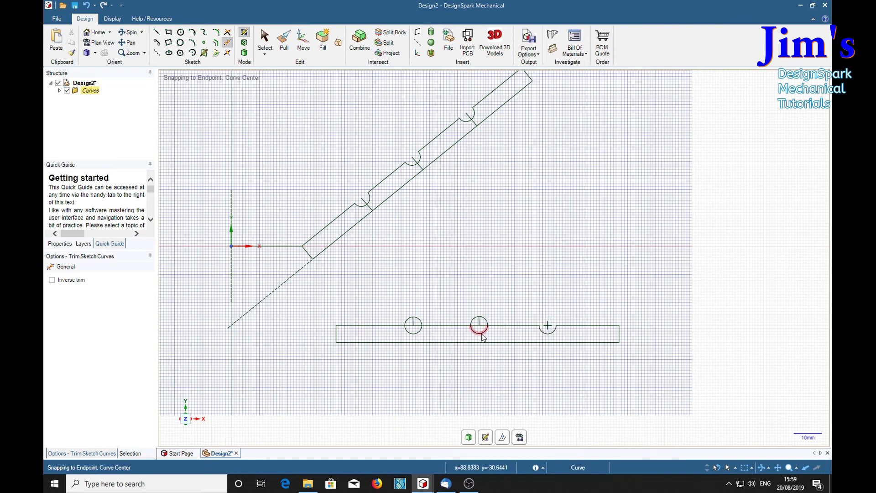
pyautogui.scroll(4, 479, 333)
pyautogui.click(485, 315)
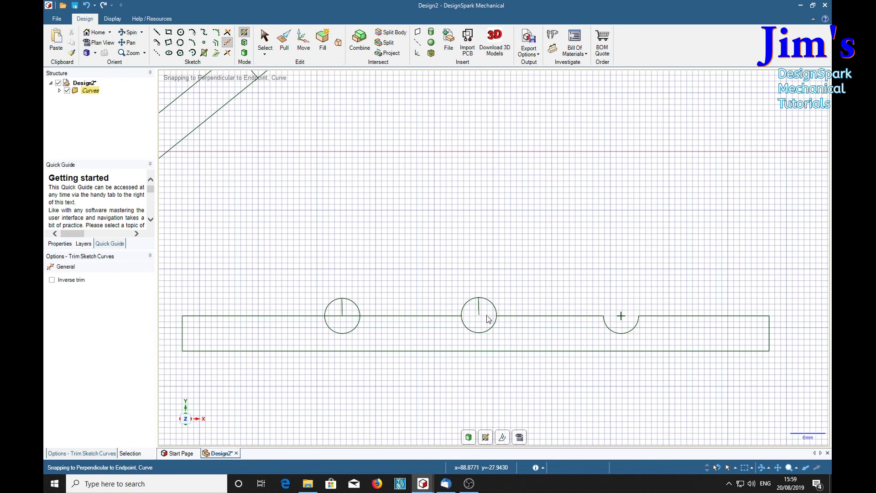
pyautogui.click(479, 302)
pyautogui.click(480, 299)
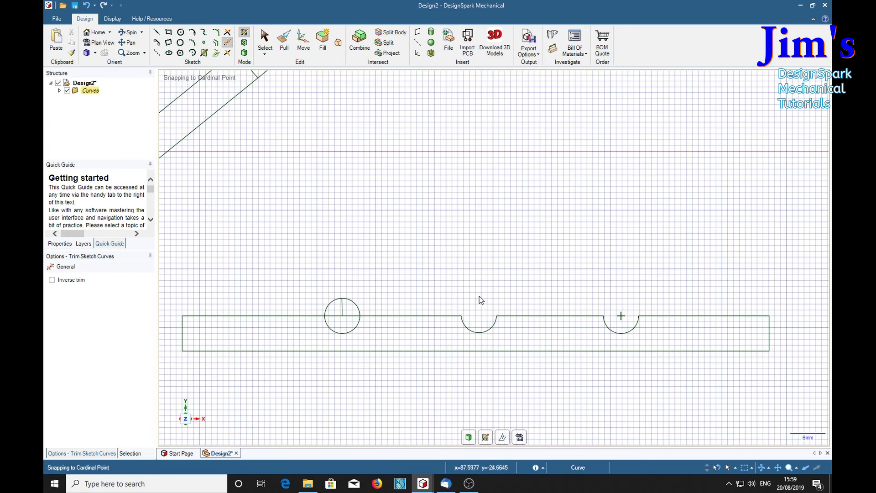
pyautogui.click(343, 307)
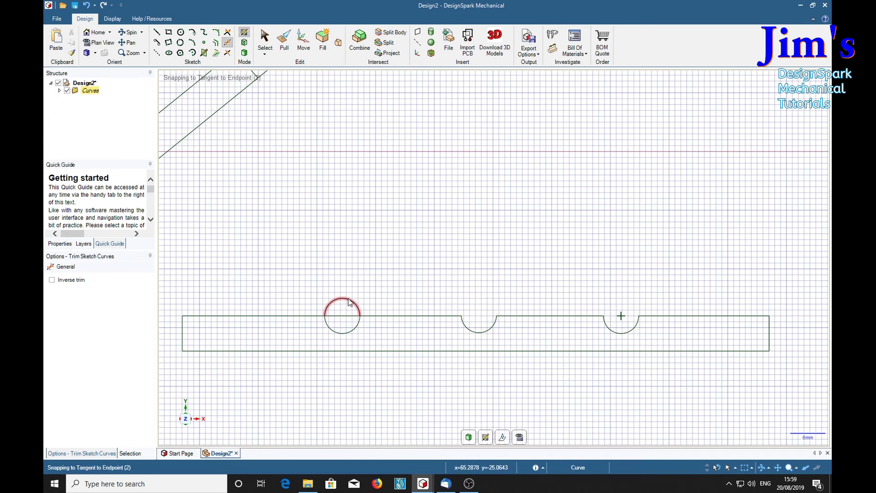
pyautogui.click(347, 299)
pyautogui.click(346, 315)
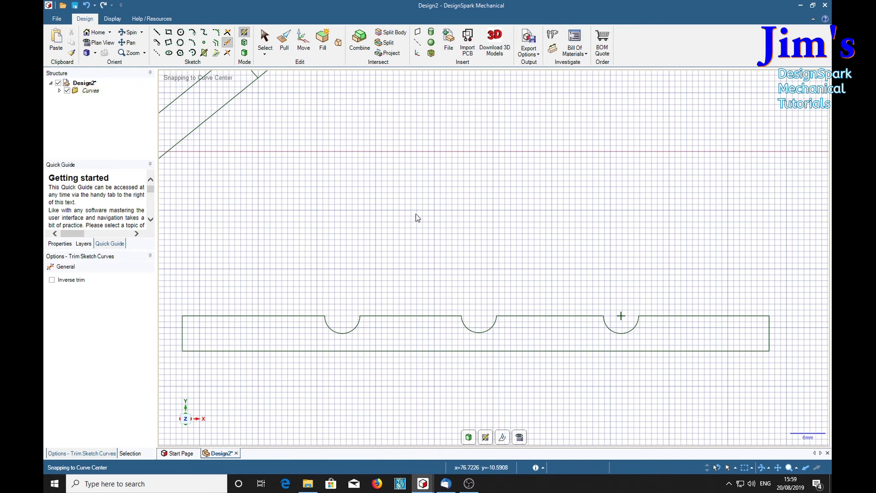
# Step: Clear the crossing lines from the slanted strip's three notches and delete the dashed diagonal and origin line
pyautogui.scroll(-4, 431, 258)
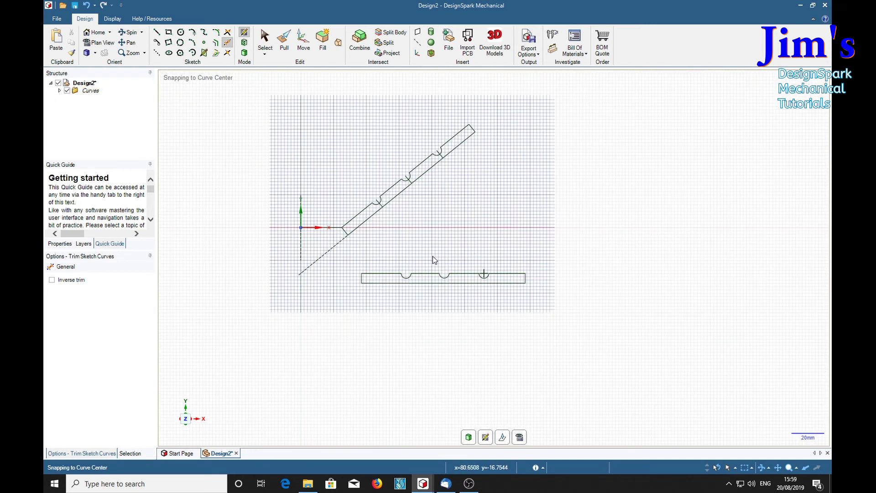
pyautogui.scroll(3, 364, 188)
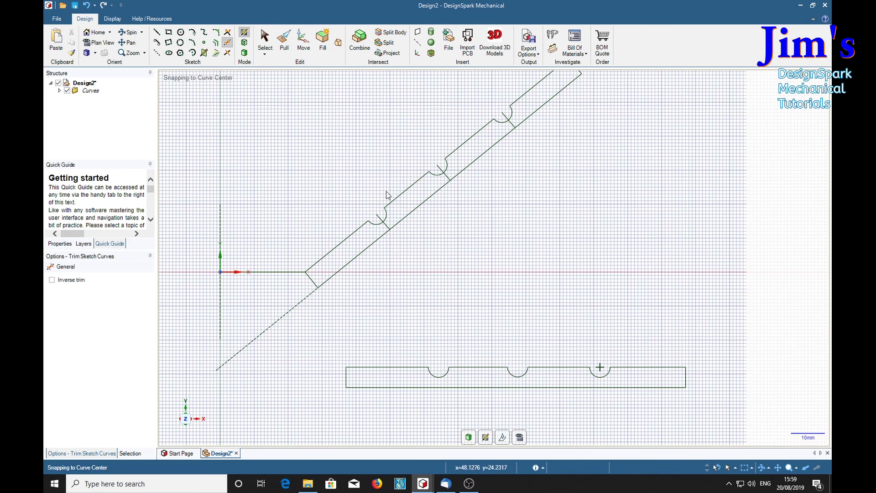
pyautogui.click(384, 221)
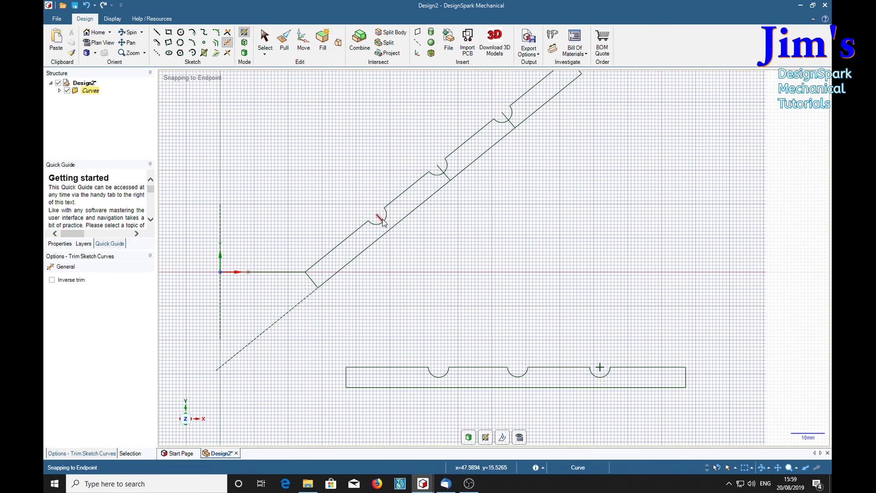
pyautogui.click(378, 215)
pyautogui.click(441, 172)
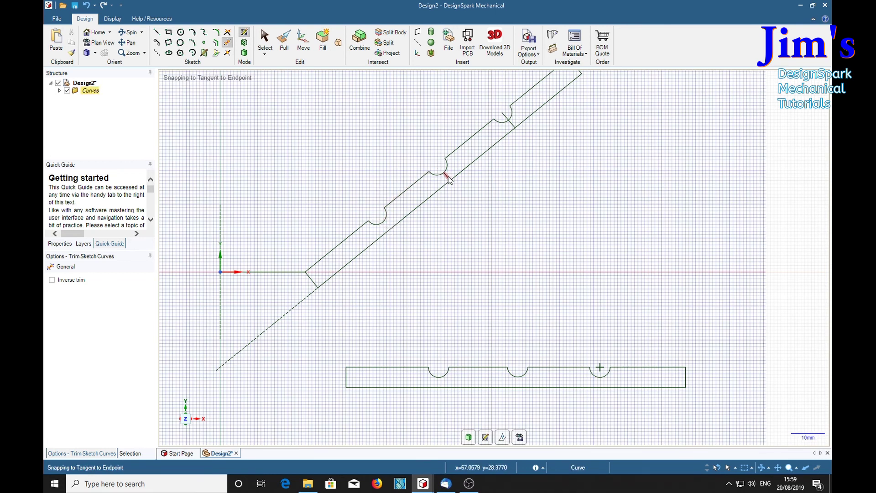
pyautogui.click(505, 117)
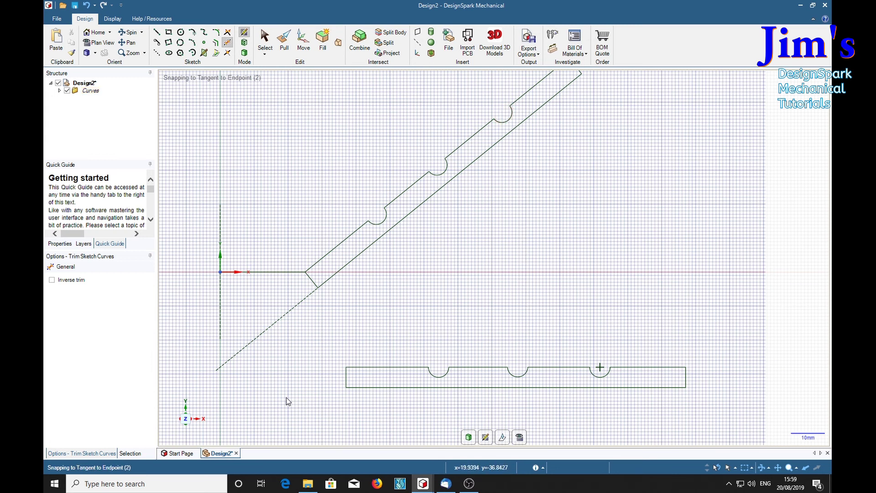
pyautogui.click(263, 333)
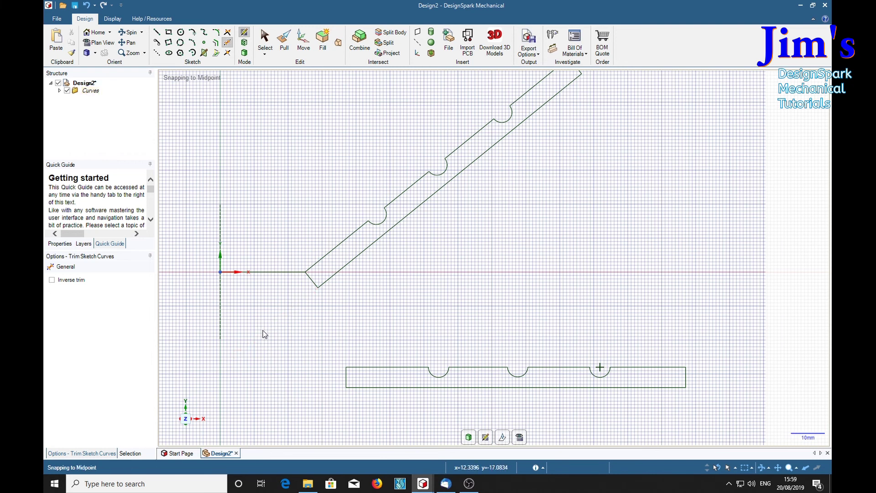
pyautogui.click(272, 273)
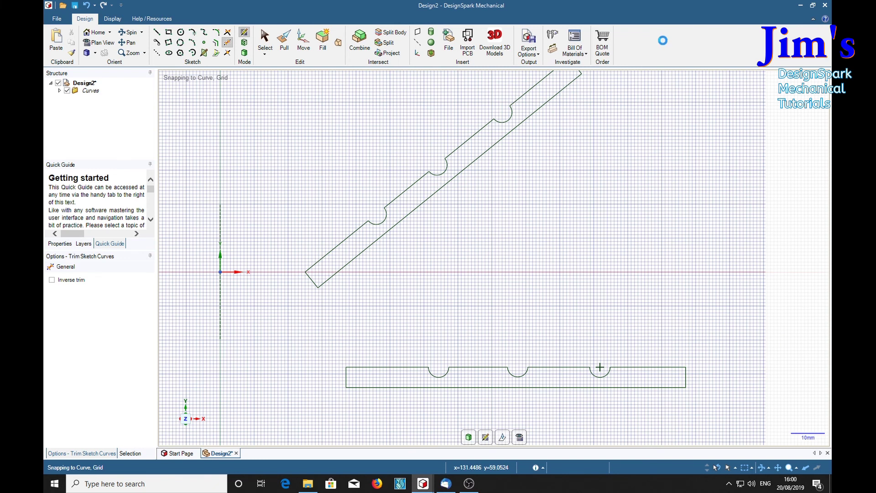
# Step: Revolve the slanted strip face a full 360° around the vertical axis with Pull, then orbit to view the cone
pyautogui.press('p')
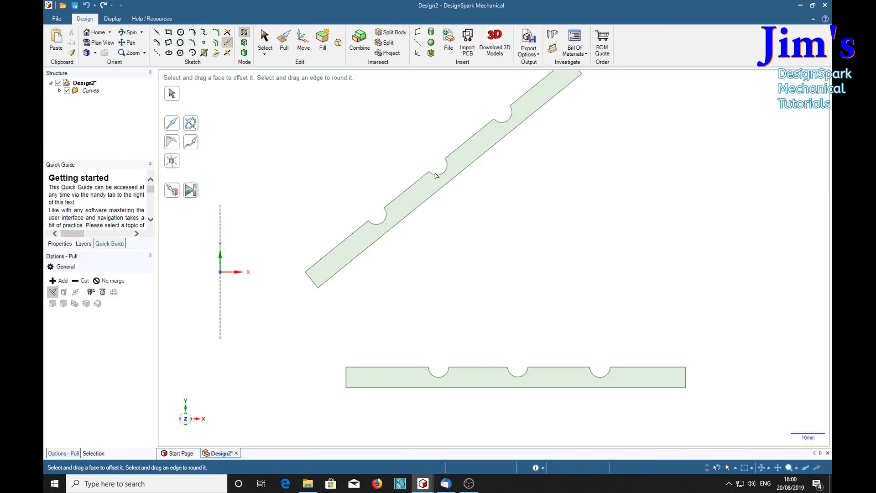
pyautogui.click(424, 199)
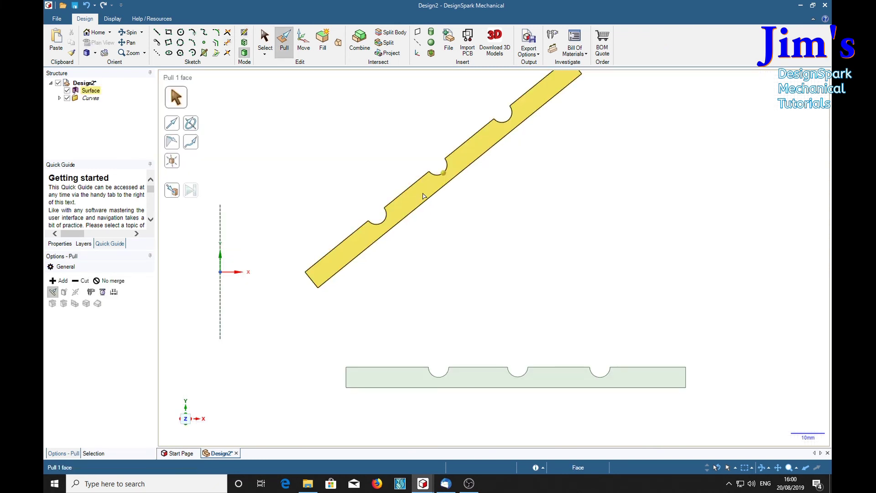
pyautogui.click(422, 196)
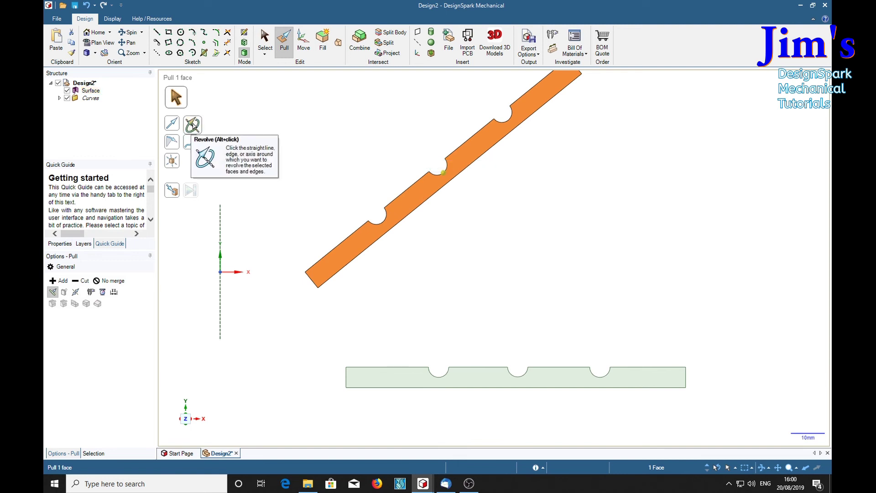
pyautogui.click(194, 126)
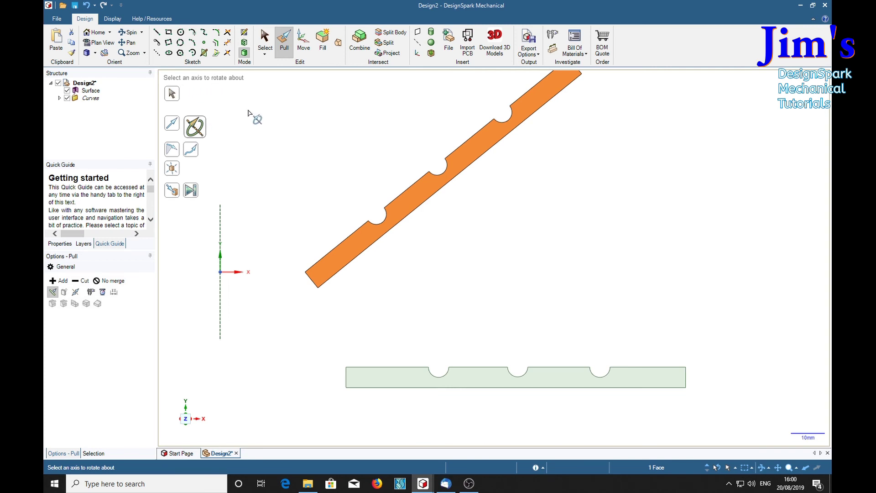
pyautogui.click(220, 225)
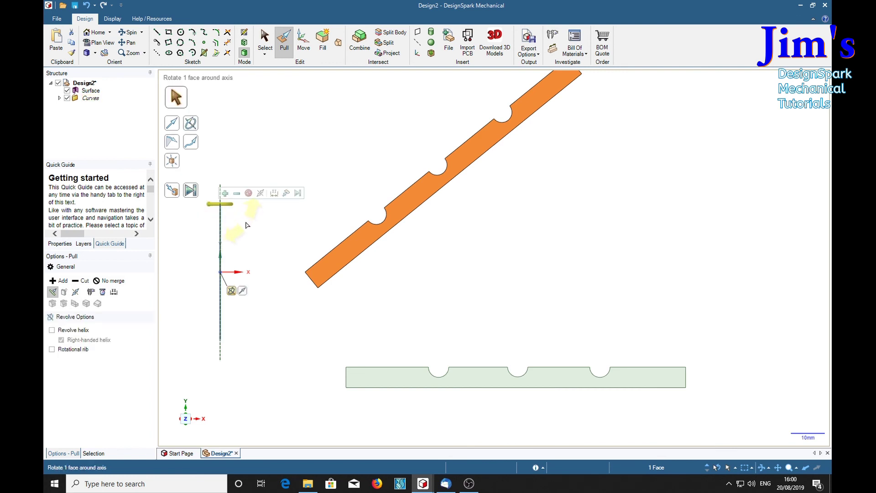
pyautogui.click(298, 192)
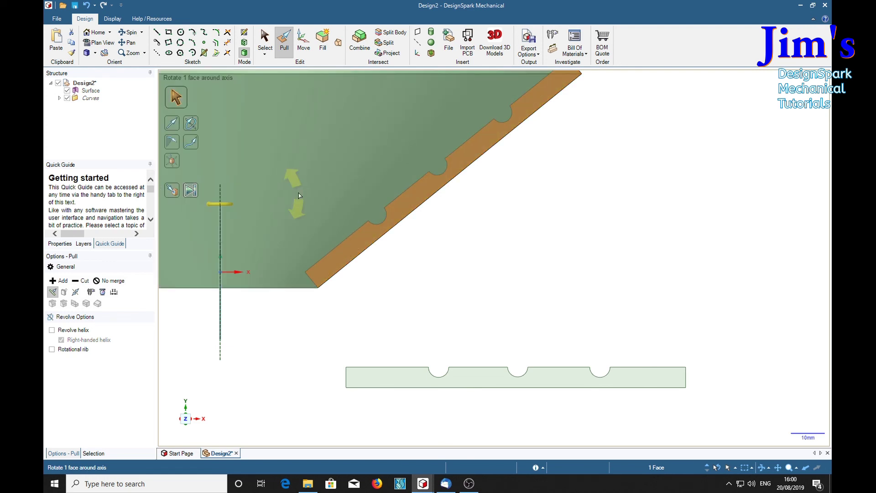
pyautogui.scroll(-3, 295, 198)
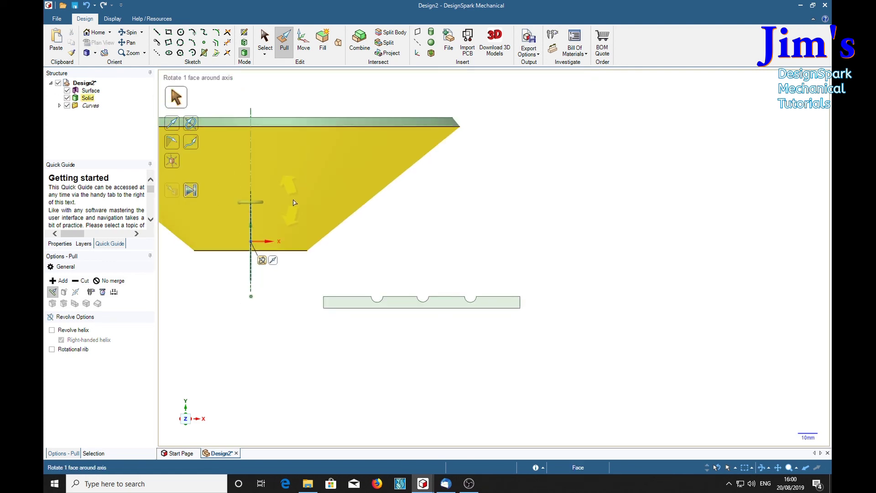
pyautogui.moveTo(294, 202); pyautogui.dragTo(672, 211, button='middle')
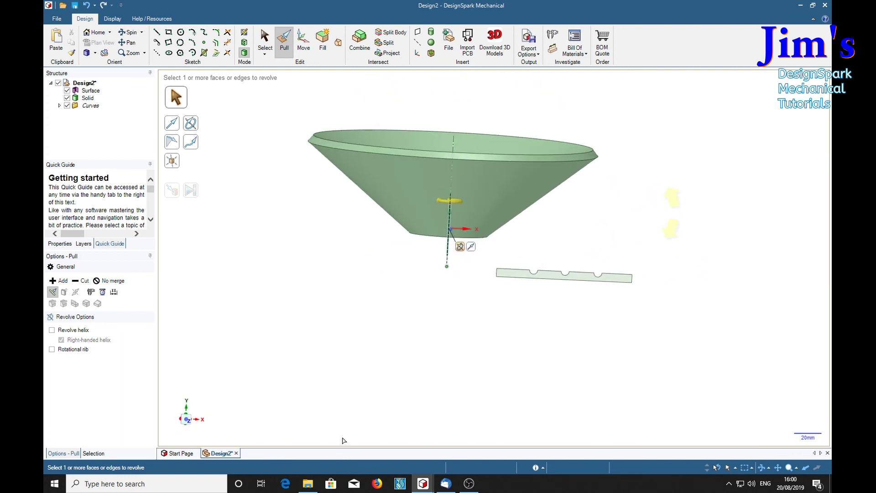